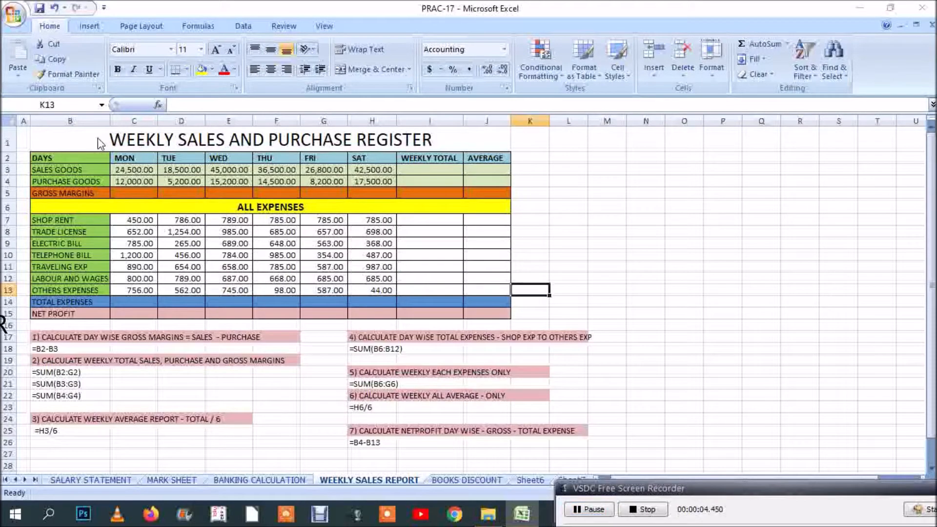
Step: Review the weekly sales and purchase register, its numbered calculation tasks and the day headings from MON to SAT
{"action": "left_click_drag", "start_coordinate": [100, 142], "coordinate": [138, 308]}
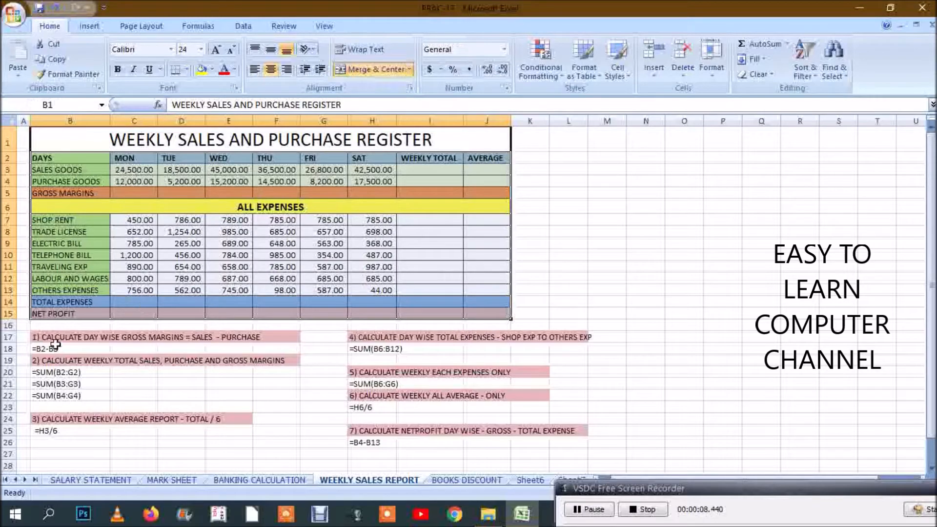
{"action": "left_click_drag", "start_coordinate": [51, 337], "coordinate": [591, 447]}
{"action": "left_click", "coordinate": [310, 360]}
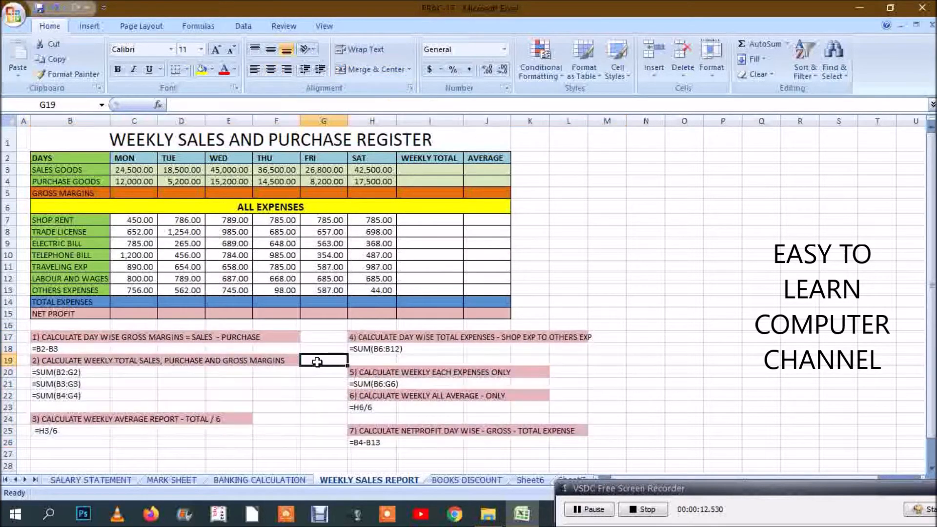
{"action": "left_click", "coordinate": [148, 140]}
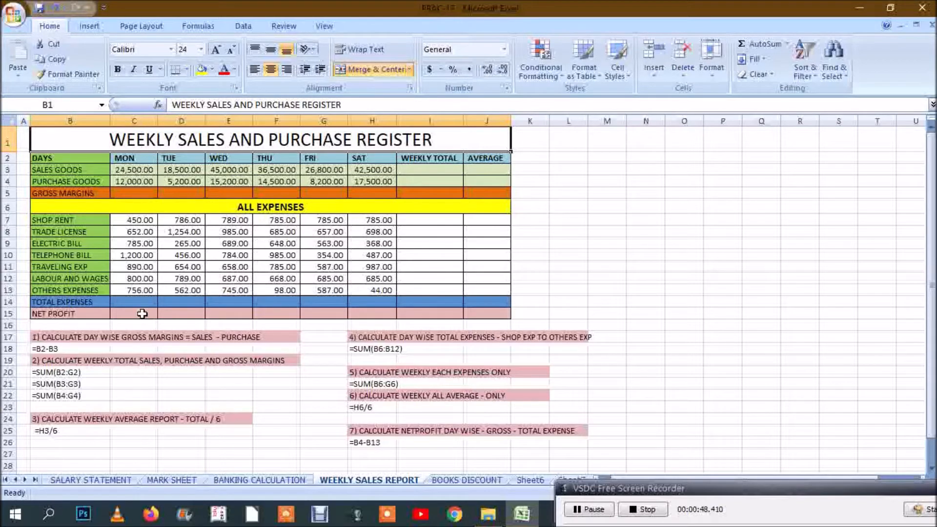
{"action": "left_click", "coordinate": [71, 160]}
{"action": "left_click", "coordinate": [151, 159]}
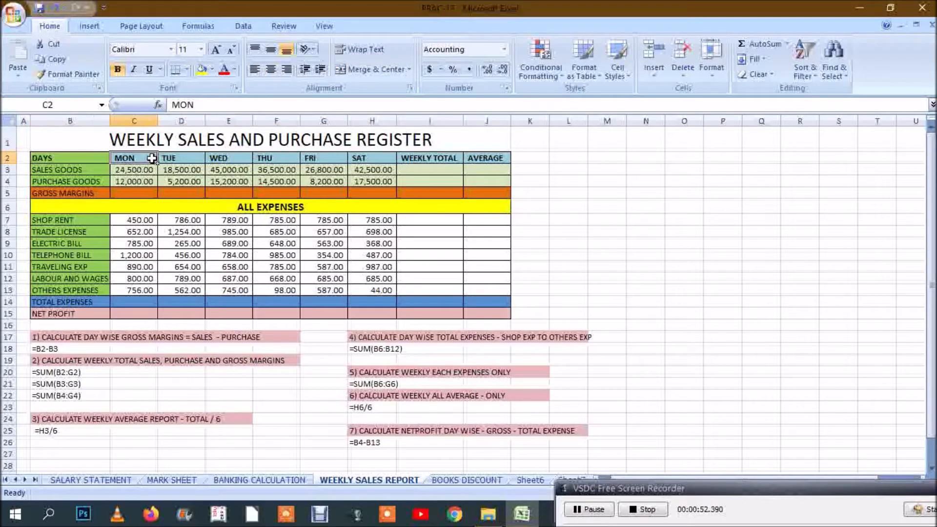
{"action": "left_click", "coordinate": [363, 157]}
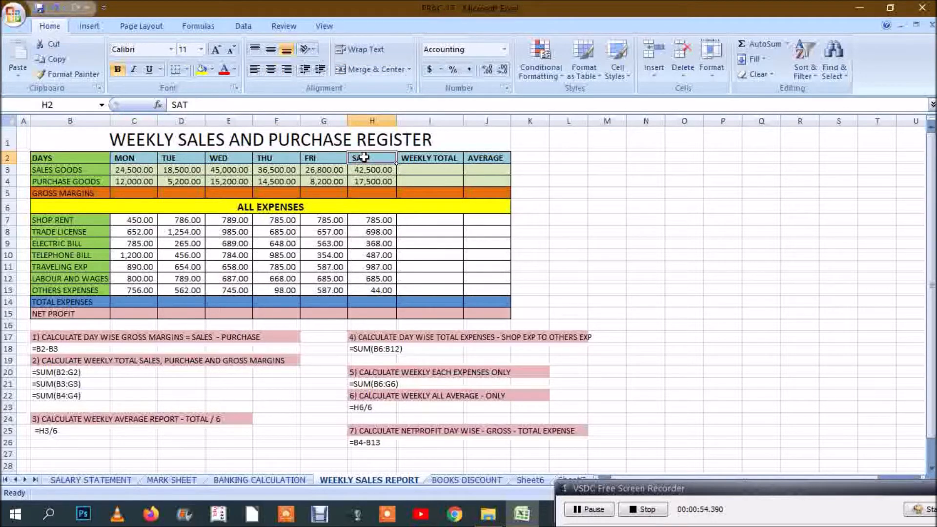
{"action": "left_click", "coordinate": [145, 159]}
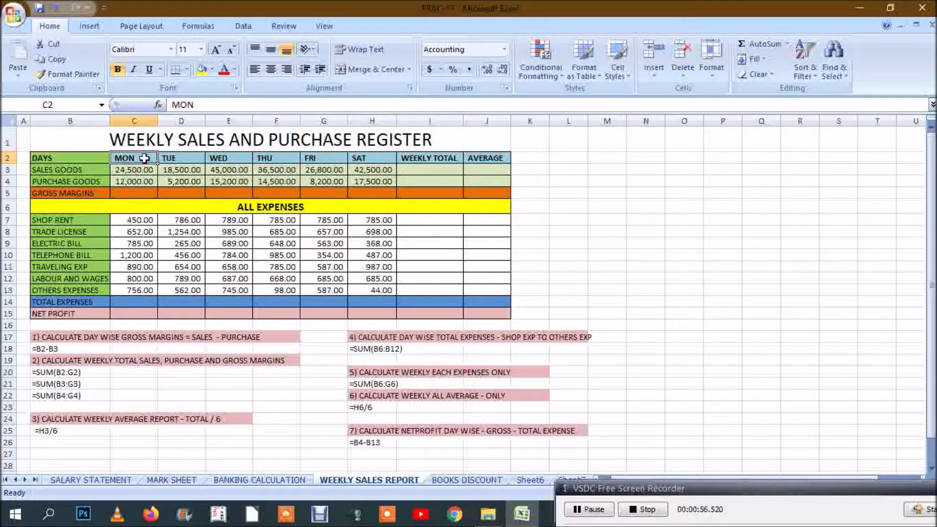
{"action": "key", "text": "Right"}
{"action": "key", "text": "Right"}
{"action": "key", "text": "Right"}
{"action": "key", "text": "Right"}
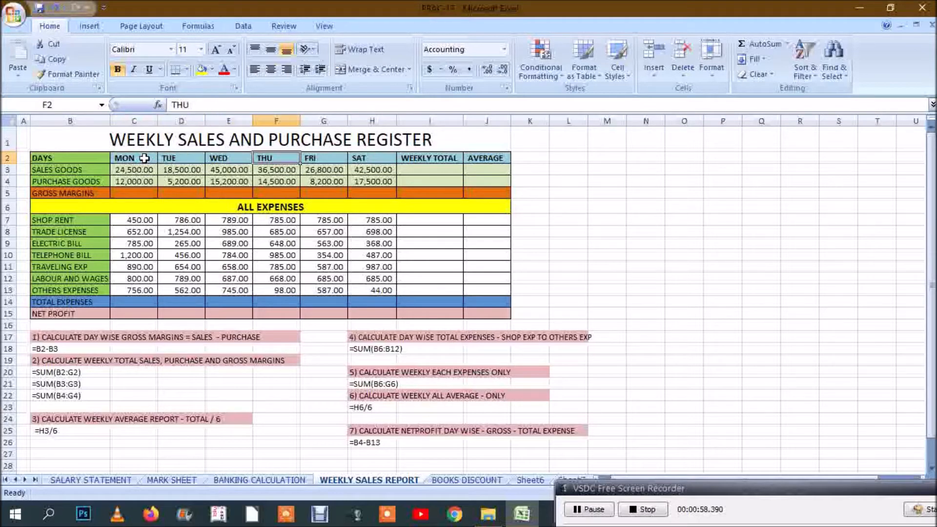
{"action": "key", "text": "Right"}
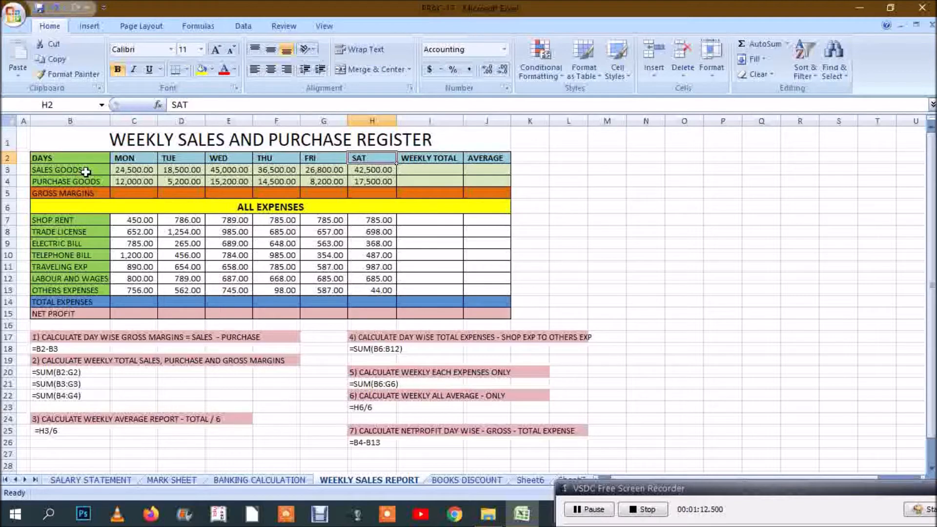
Step: Examine the Sales Goods, Purchase Goods and Gross Margins rows, including their Weekly Total and Average cells
{"action": "left_click", "coordinate": [86, 172]}
{"action": "left_click", "coordinate": [100, 181]}
{"action": "left_click", "coordinate": [128, 182]}
{"action": "left_click", "coordinate": [190, 182]}
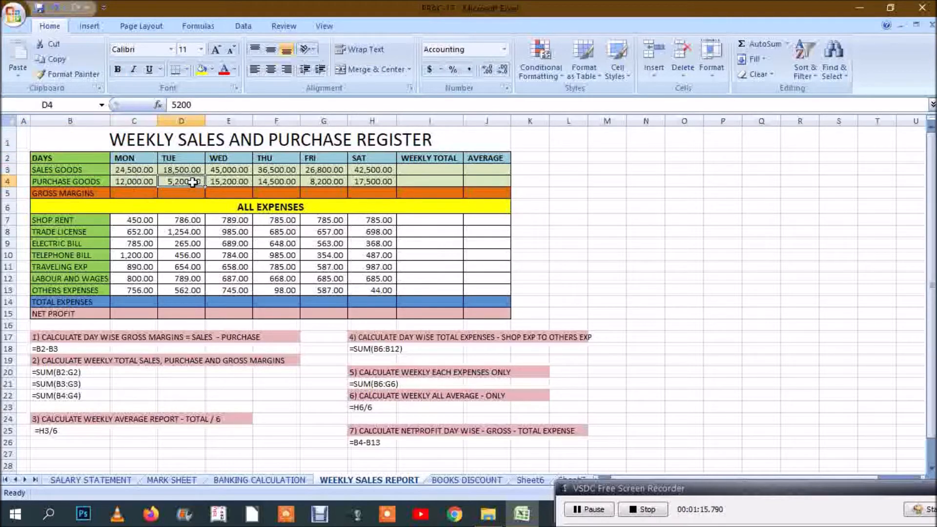
{"action": "left_click", "coordinate": [238, 180]}
{"action": "left_click", "coordinate": [377, 183]}
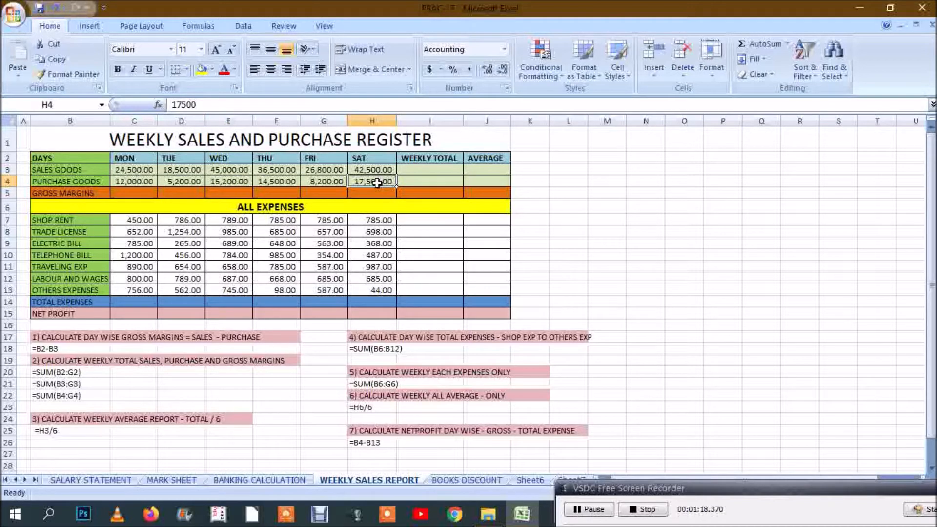
{"action": "left_click", "coordinate": [418, 166]}
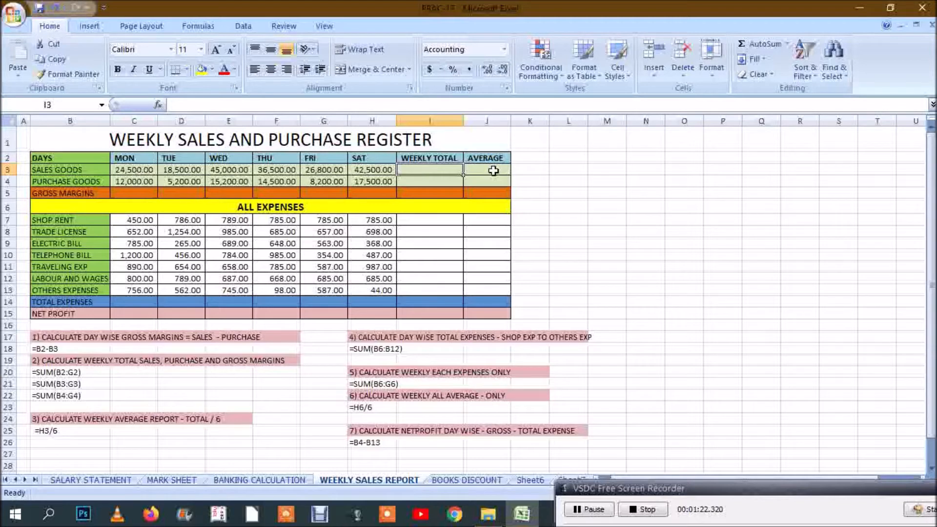
{"action": "left_click", "coordinate": [493, 170]}
{"action": "left_click", "coordinate": [426, 179]}
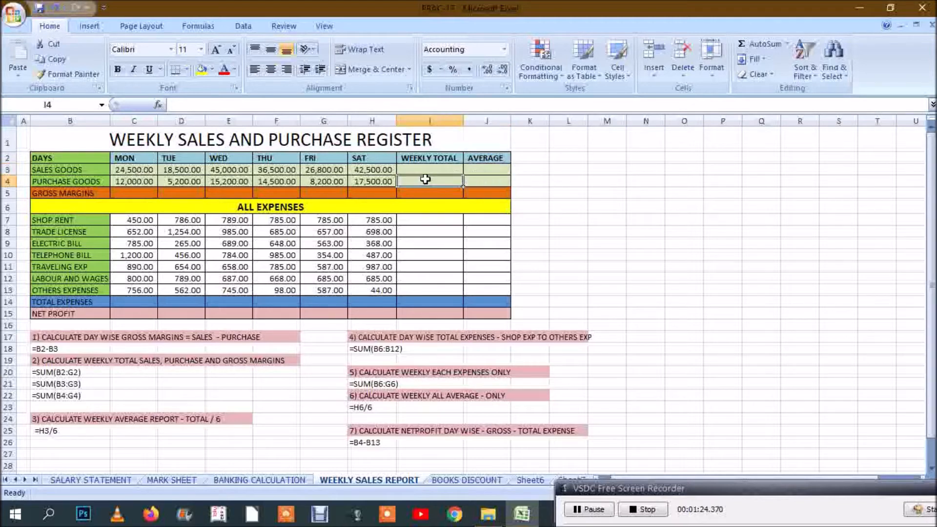
{"action": "left_click", "coordinate": [479, 181]}
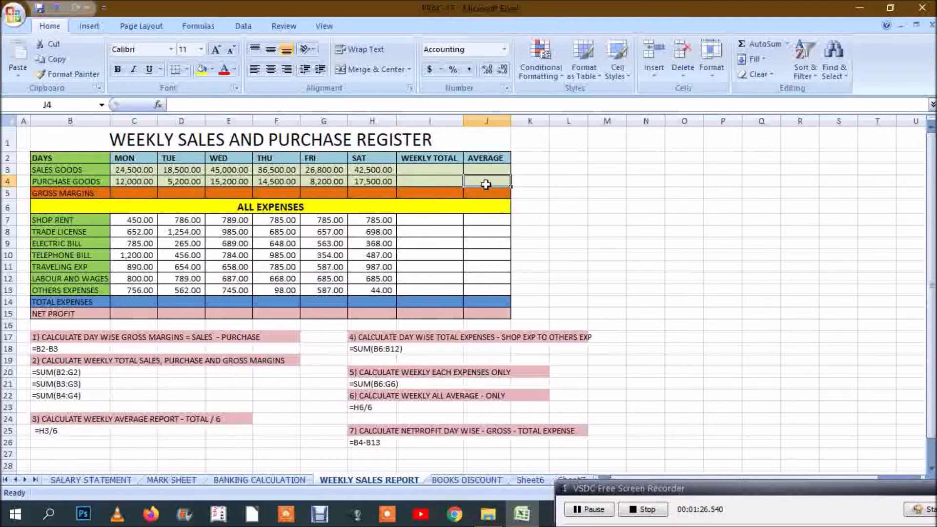
{"action": "left_click", "coordinate": [94, 196]}
{"action": "left_click", "coordinate": [137, 194]}
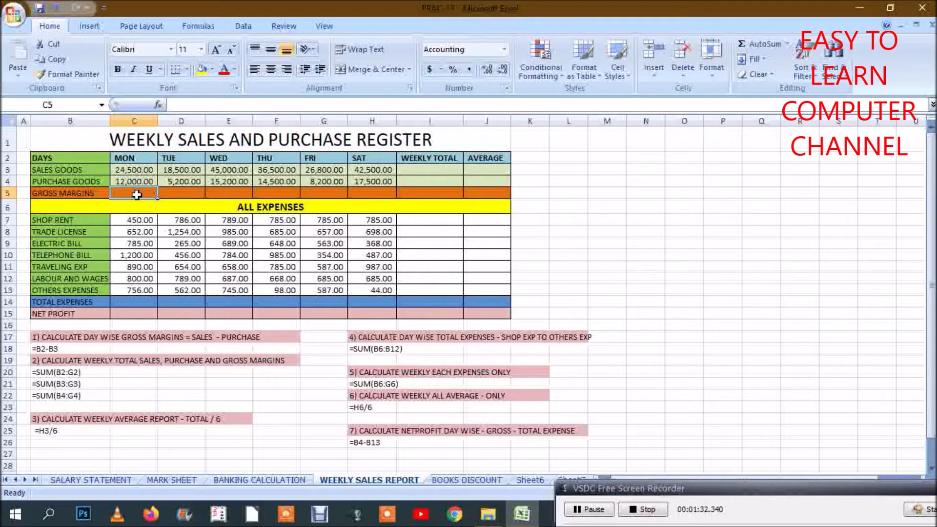
Step: Calculate the weekly totals for Sales Goods in I3 with =SUM(C3:H3) and Purchase Goods in I4 with =SUM(C4:H4)
{"action": "left_click", "coordinate": [433, 170]}
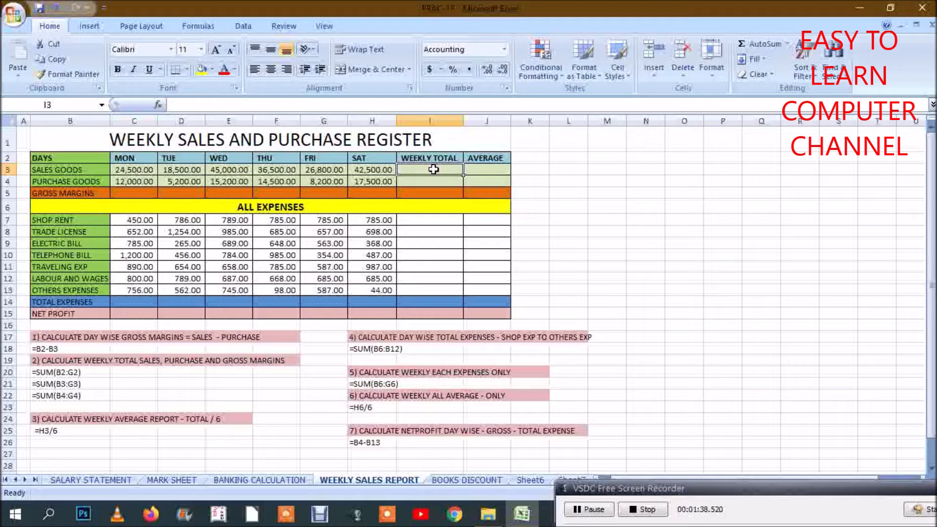
{"action": "type", "text": "=SUM("}
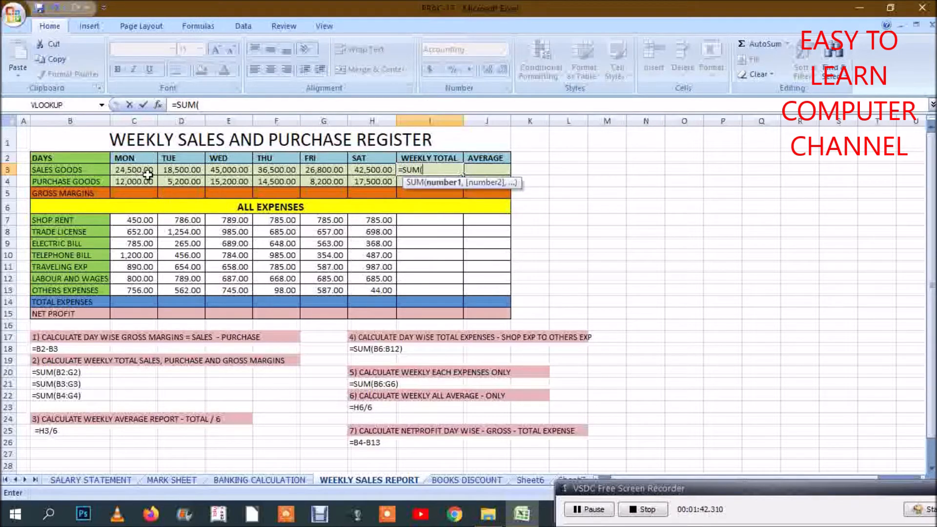
{"action": "left_click_drag", "start_coordinate": [141, 172], "coordinate": [379, 170]}
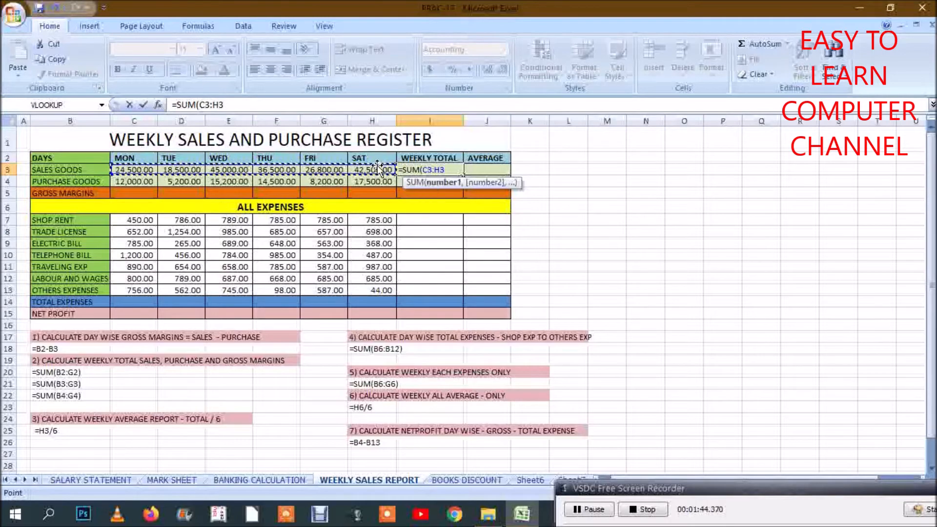
{"action": "key", "text": "Return"}
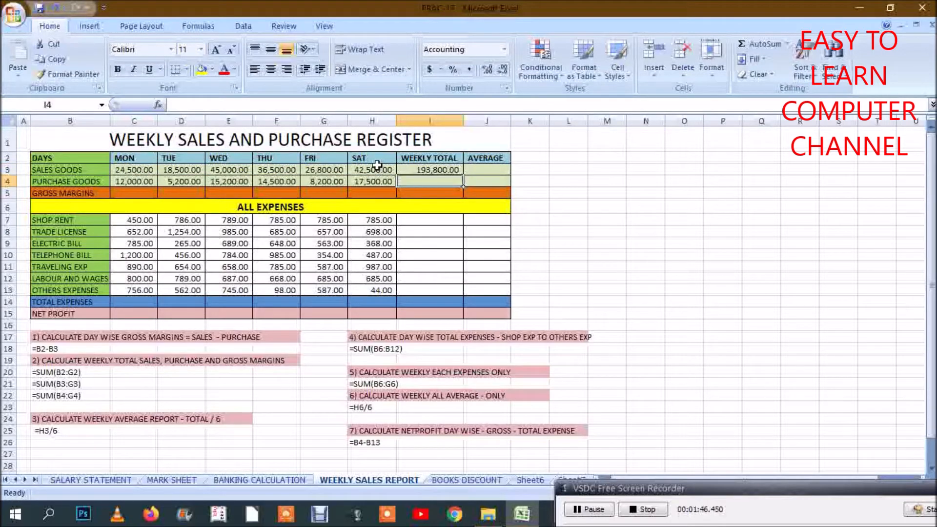
{"action": "type", "text": "=SUM("}
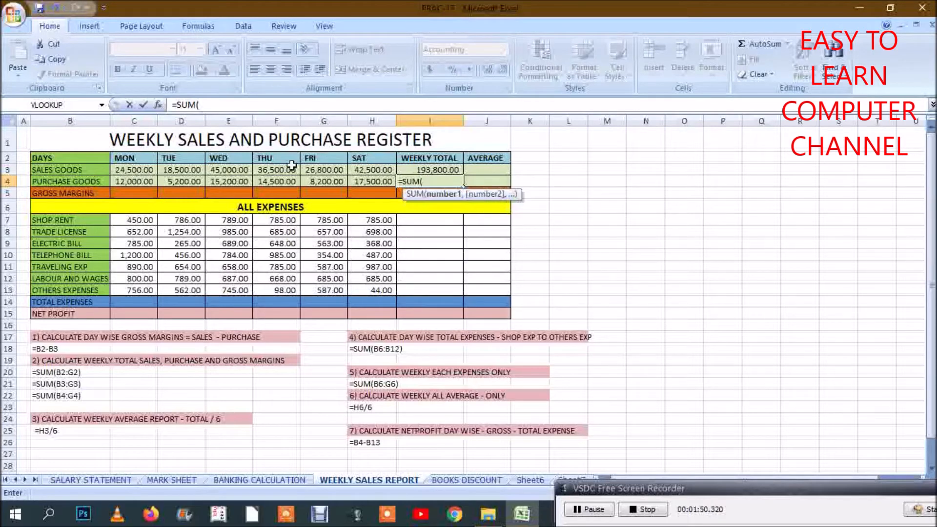
{"action": "left_click", "coordinate": [139, 183]}
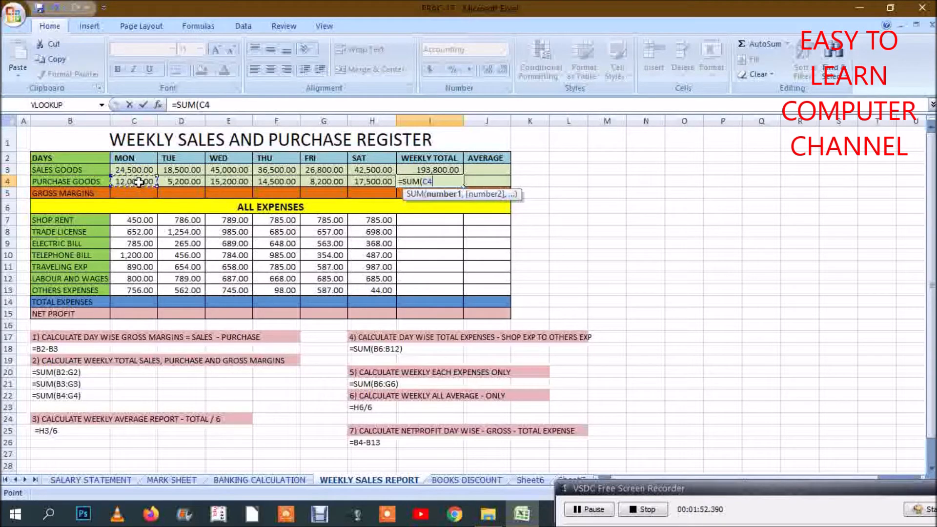
{"action": "left_click_drag", "start_coordinate": [146, 182], "coordinate": [363, 184]}
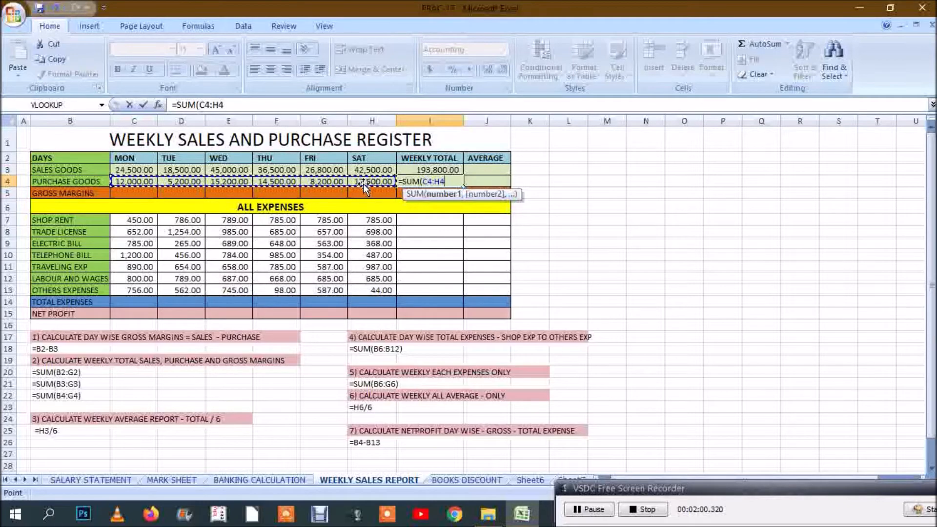
{"action": "type", "text": ")"}
{"action": "key", "text": "Return"}
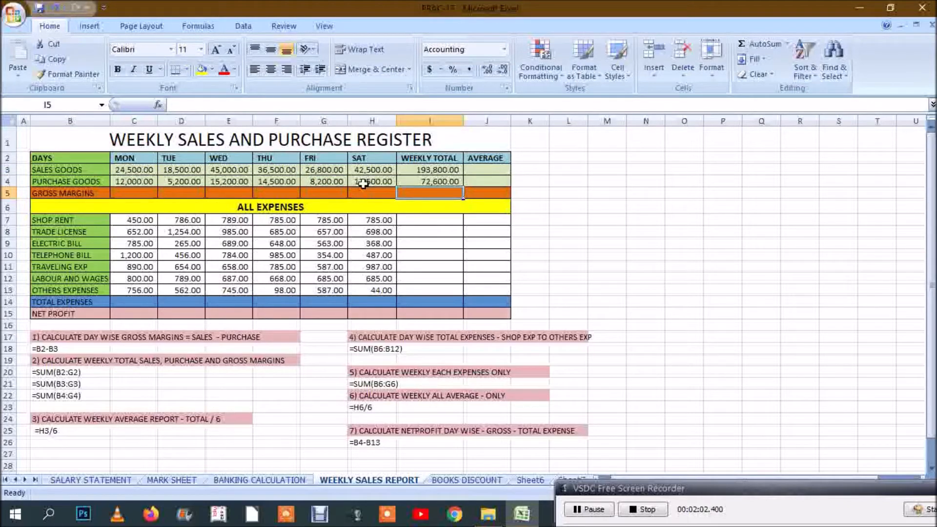
Step: Calculate the averages for Sales Goods in J3 with =I3/6 and Purchase Goods in J4 with =I4/6
{"action": "left_click", "coordinate": [493, 170]}
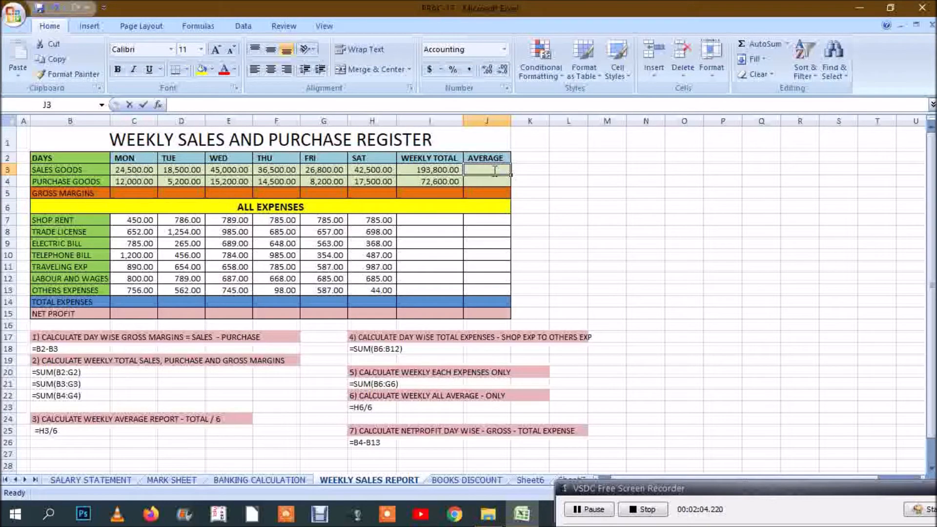
{"action": "type", "text": "="}
{"action": "left_click", "coordinate": [423, 170]}
{"action": "type", "text": "/6"}
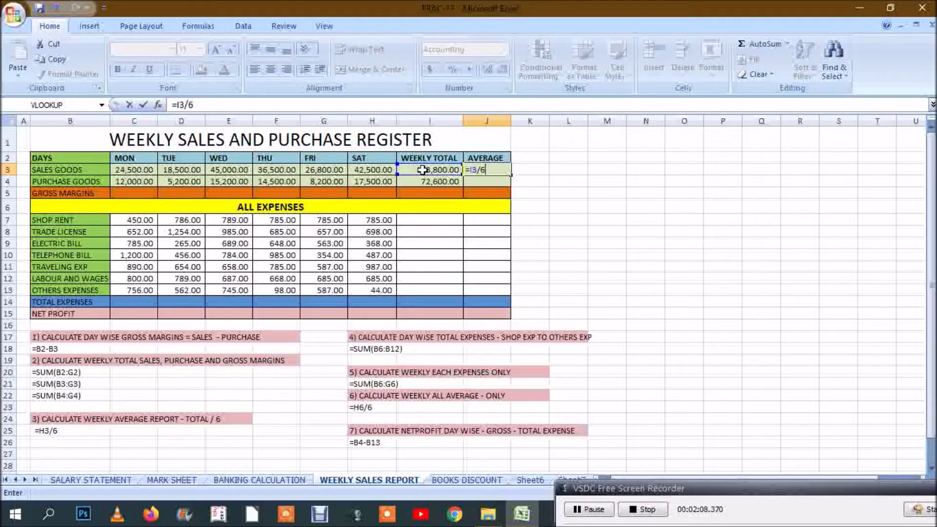
{"action": "key", "text": "Return"}
{"action": "type", "text": "="}
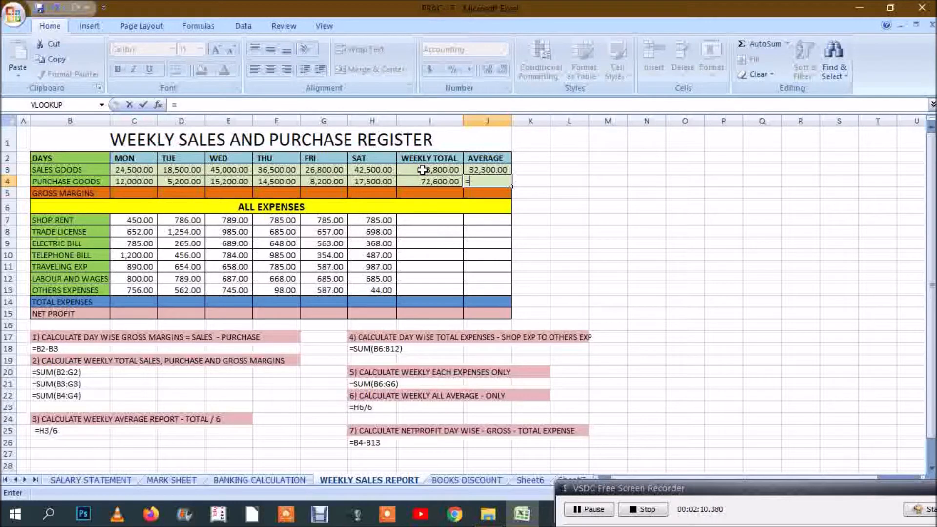
{"action": "left_click", "coordinate": [420, 181]}
{"action": "type", "text": "/6"}
{"action": "key", "text": "Return"}
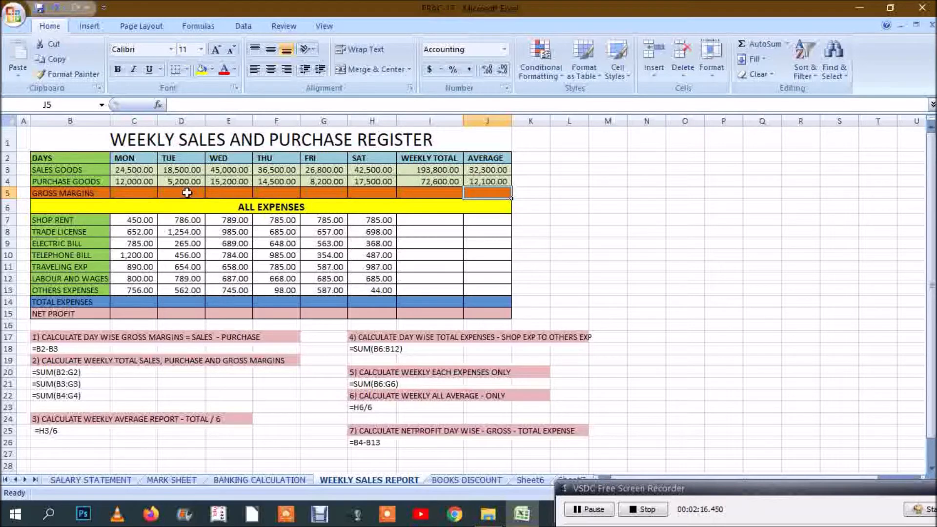
Step: Calculate Monday's gross margin in C5 as sales minus purchases with =C3-C4
{"action": "left_click", "coordinate": [150, 193]}
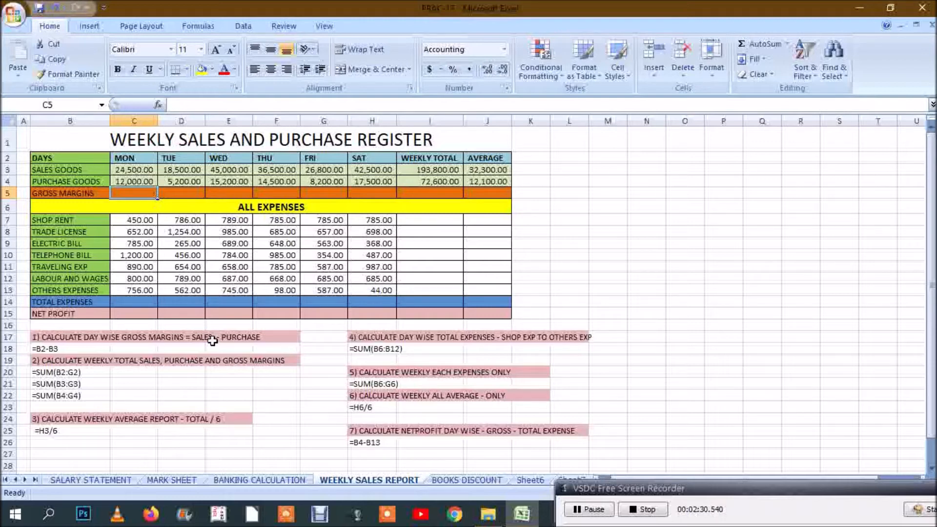
{"action": "type", "text": "="}
{"action": "left_click", "coordinate": [144, 172]}
{"action": "type", "text": "-"}
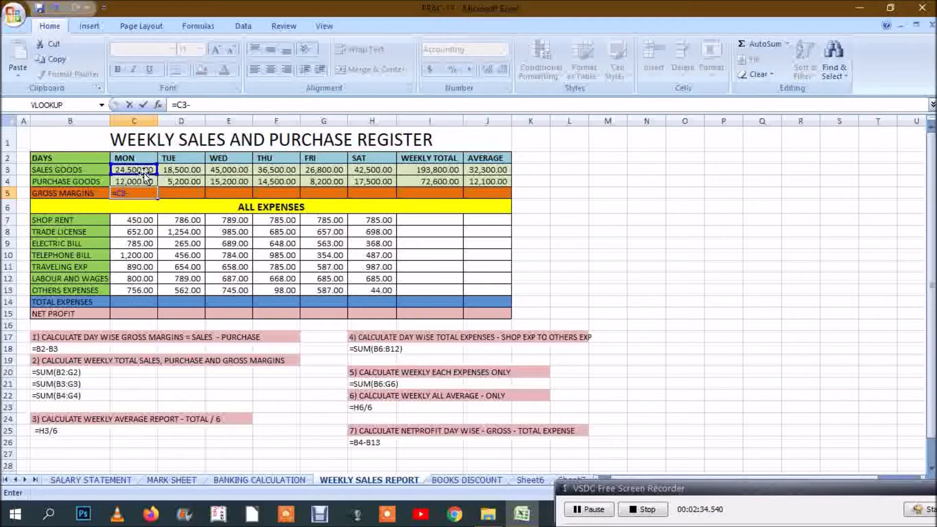
{"action": "left_click", "coordinate": [149, 182]}
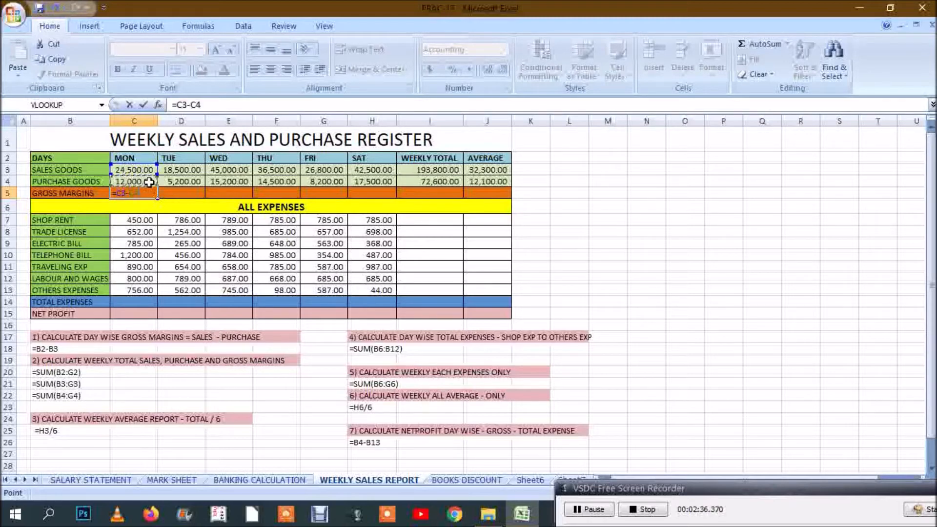
{"action": "key", "text": "Return"}
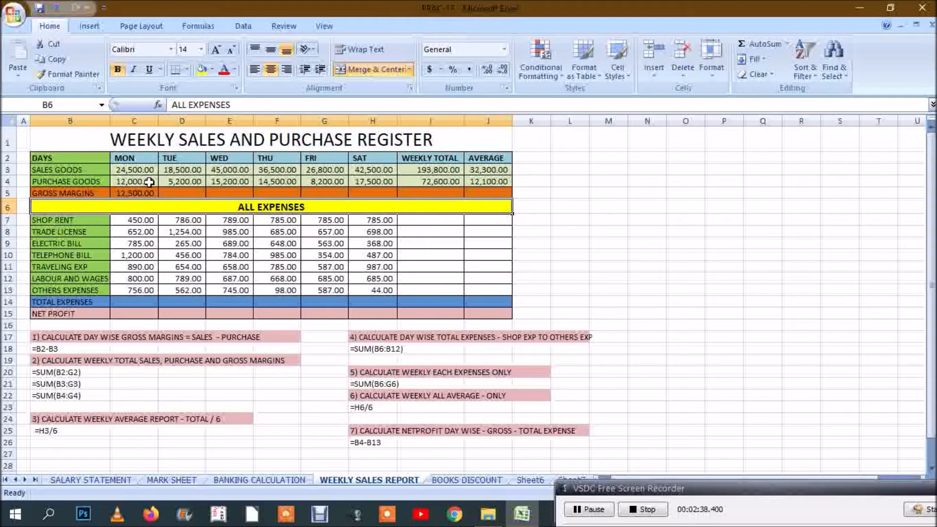
Step: Fill the gross margin formula from C5 across the row through the Average column, J5
{"action": "left_click", "coordinate": [146, 192]}
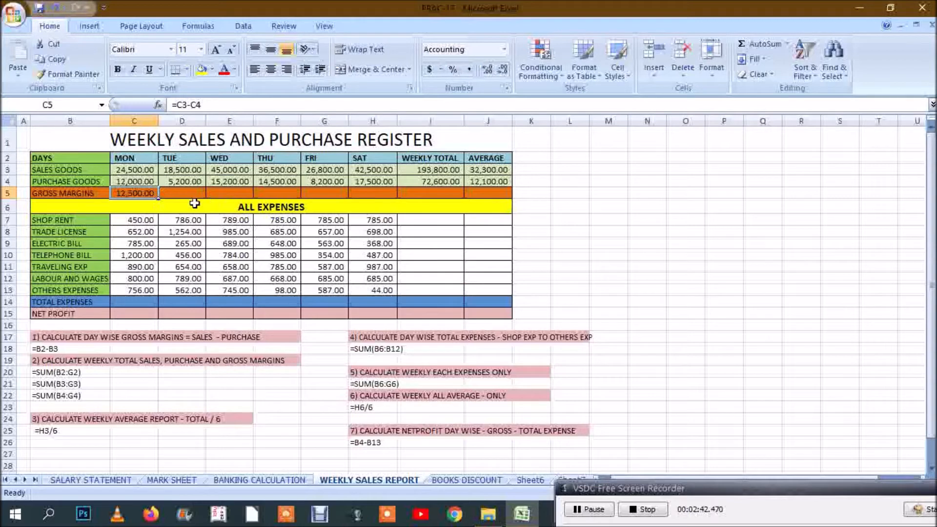
{"action": "left_click_drag", "start_coordinate": [158, 198], "coordinate": [514, 192]}
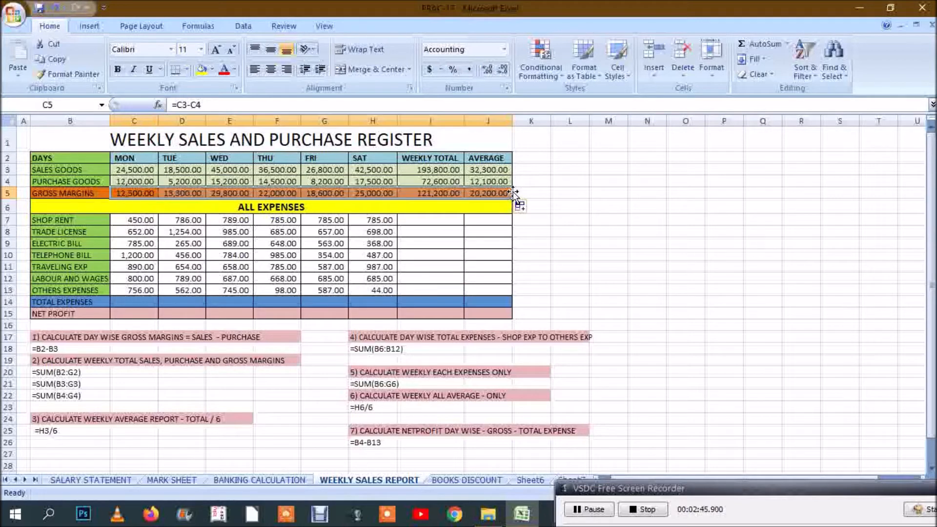
{"action": "left_click", "coordinate": [584, 245]}
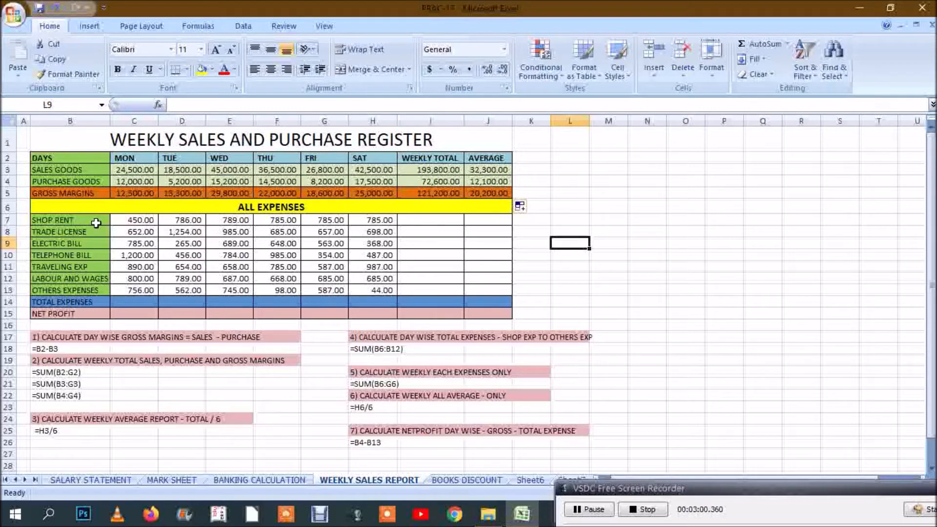
Step: Review the All Expenses section row by row, from Shop Rent in B7 down to Total Expenses in B14
{"action": "left_click", "coordinate": [229, 205]}
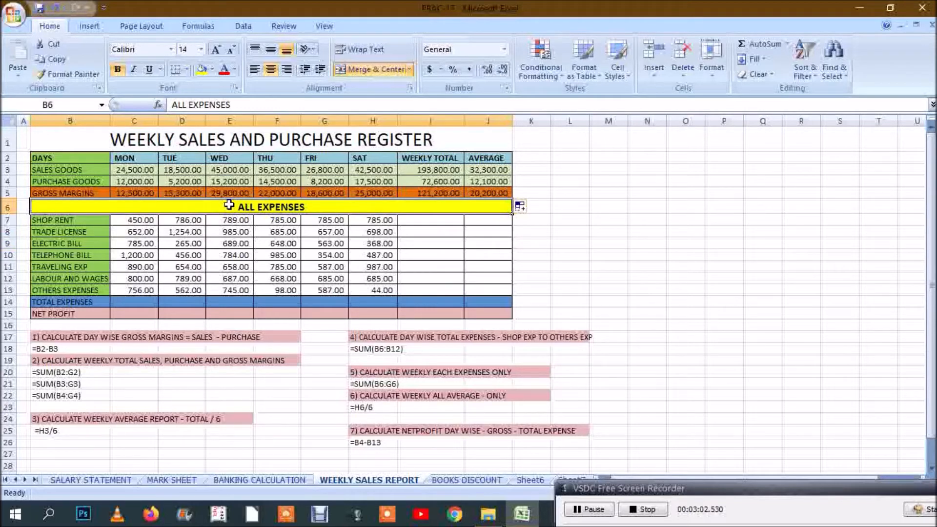
{"action": "left_click_drag", "start_coordinate": [76, 220], "coordinate": [74, 290]}
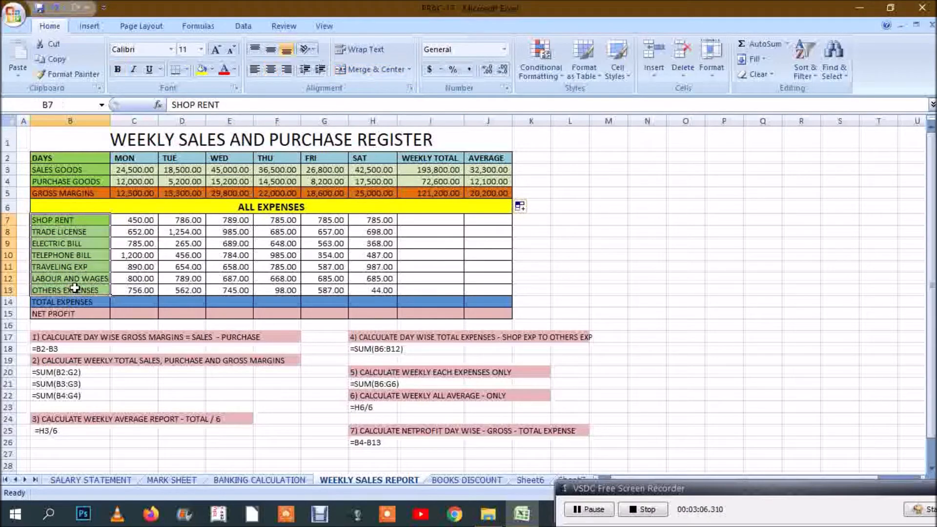
{"action": "left_click", "coordinate": [77, 220]}
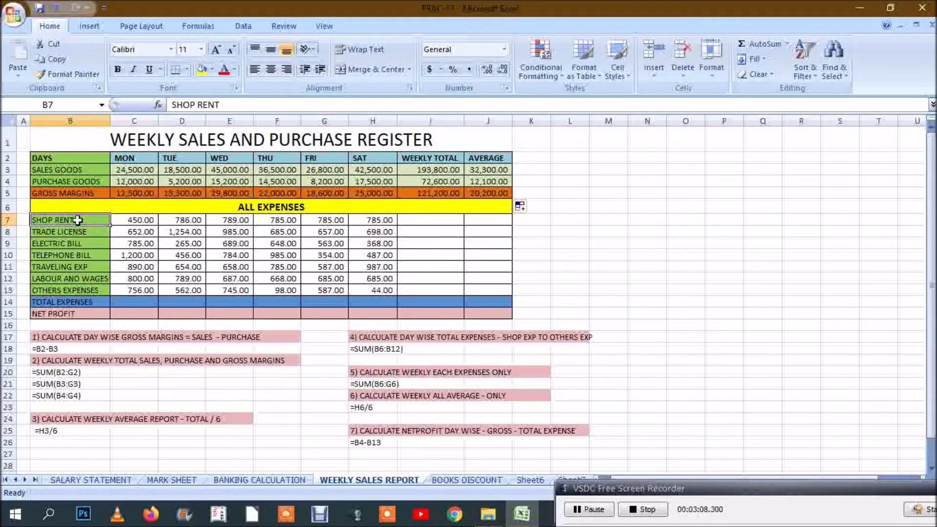
{"action": "key", "text": "Down"}
{"action": "key", "text": "Down"}
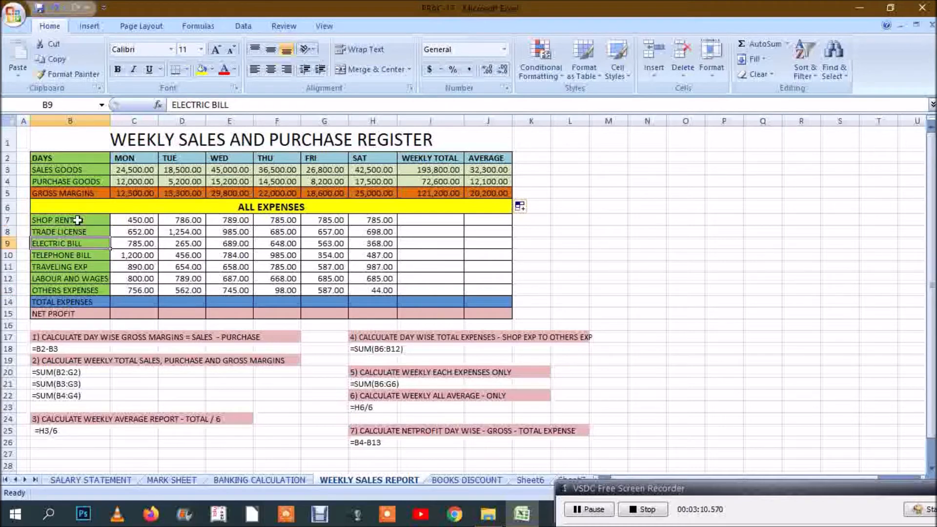
{"action": "key", "text": "Down"}
{"action": "key", "text": "Down"}
{"action": "key", "text": "Down"}
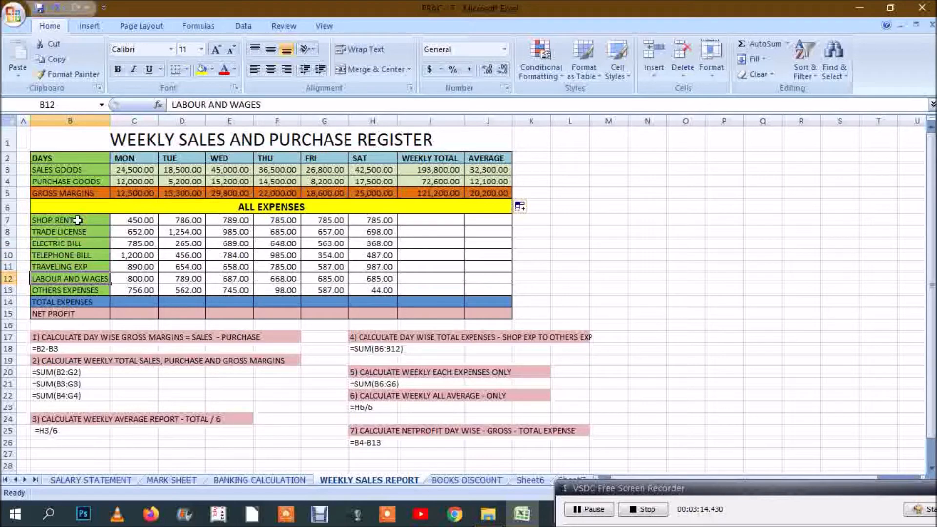
{"action": "key", "text": "Down"}
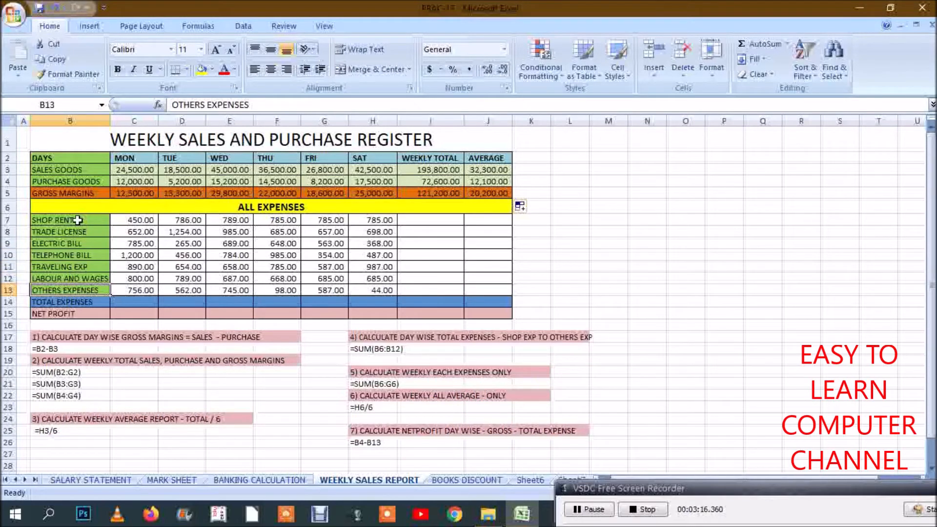
{"action": "key", "text": "Down"}
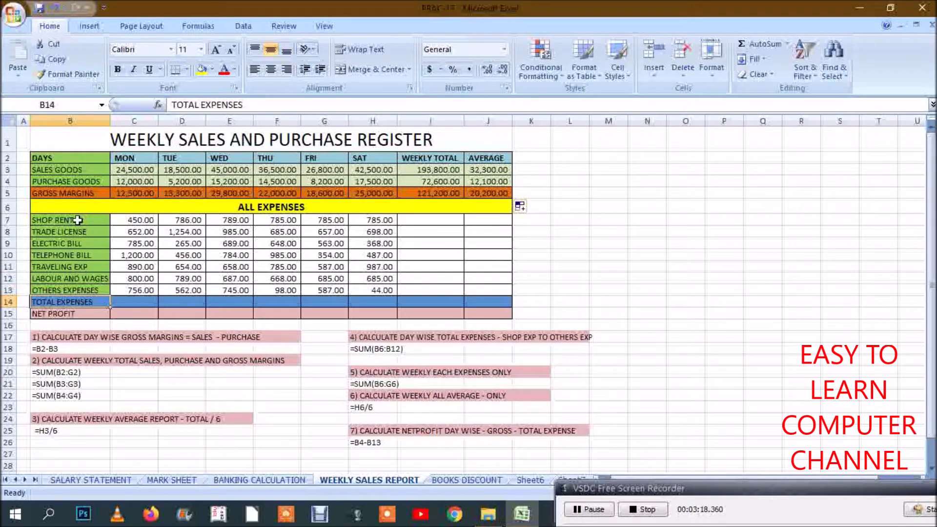
Step: Calculate Monday's total expenses in C14 with =SUM(C7:C13) and fill the formula across to Saturday, H14
{"action": "type", "text": "0"}
{"action": "key", "text": "Escape"}
{"action": "key", "text": "Right"}
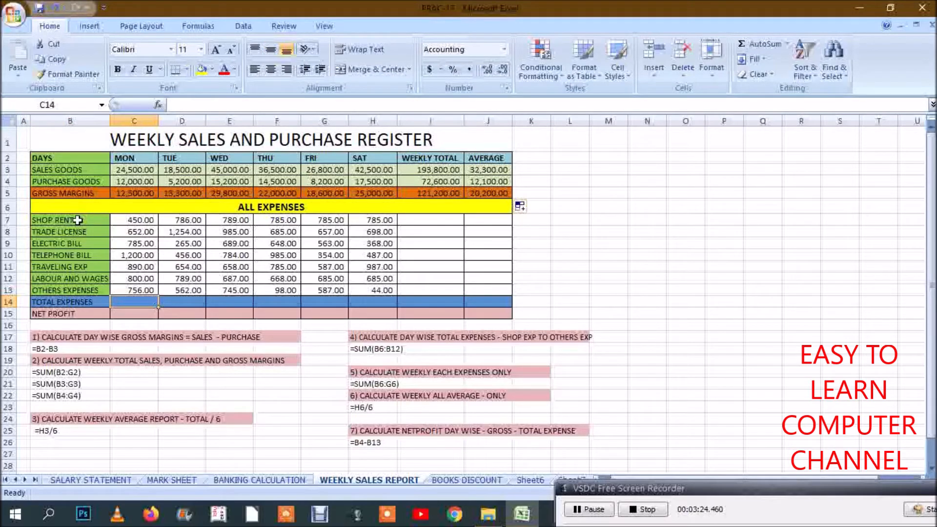
{"action": "type", "text": "=SUM("}
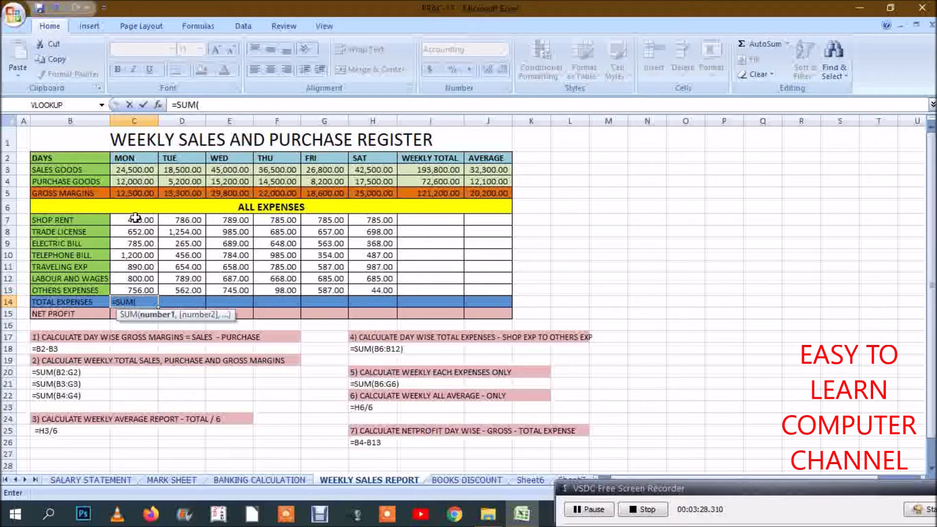
{"action": "left_click_drag", "start_coordinate": [135, 218], "coordinate": [137, 290]}
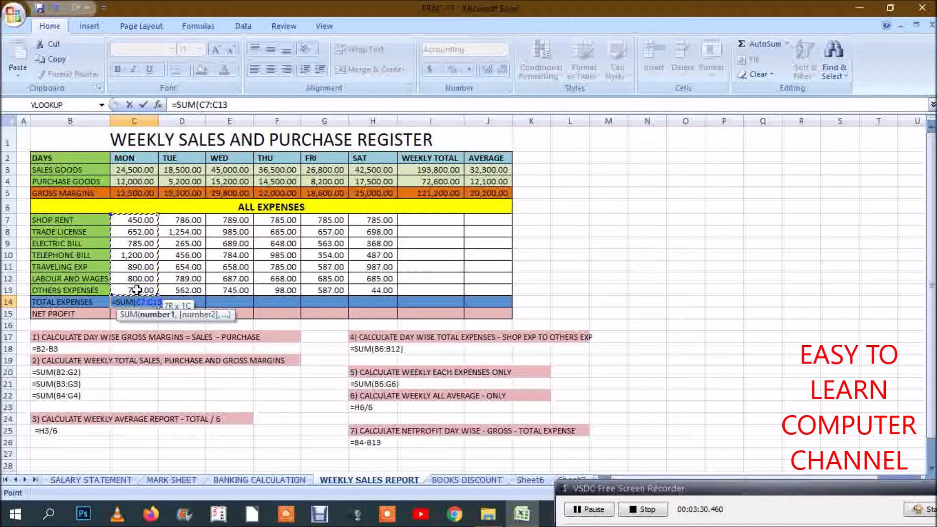
{"action": "type", "text": ")"}
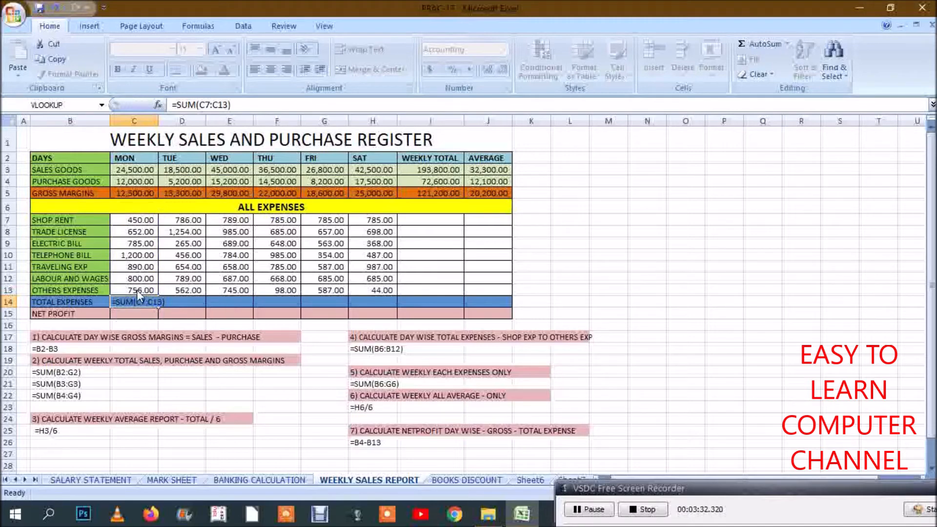
{"action": "key", "text": "Return"}
{"action": "left_click", "coordinate": [145, 300]}
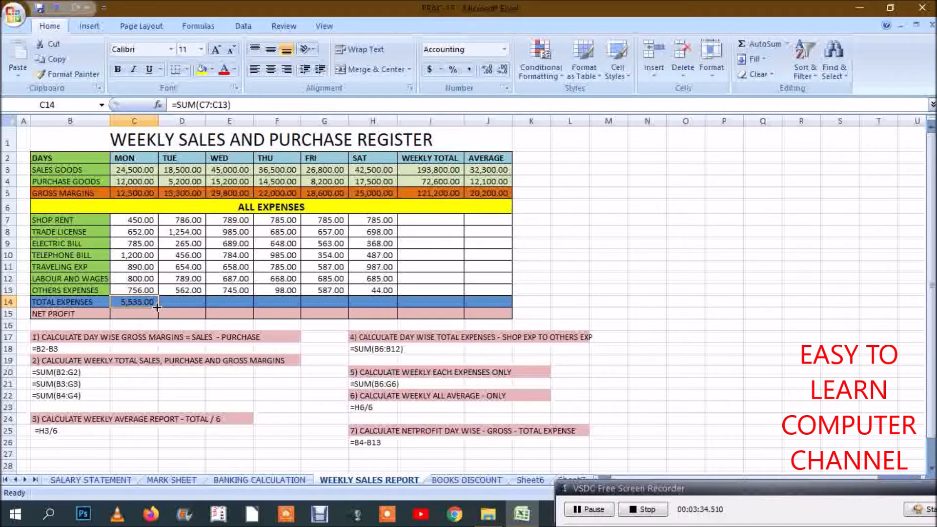
{"action": "left_click_drag", "start_coordinate": [157, 307], "coordinate": [379, 302]}
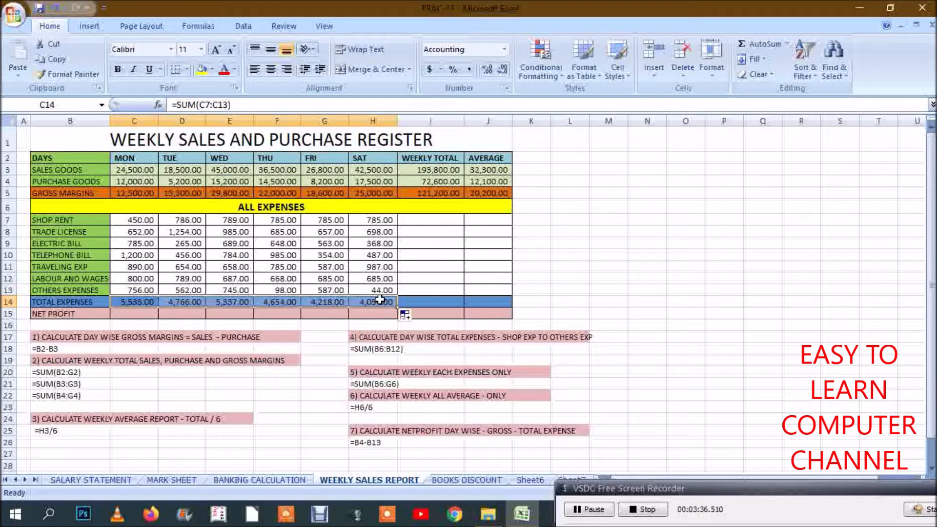
Step: Calculate the Shop Rent weekly total in I7 with =SUM(C7:H7) and fill it down through Others Expenses, I13
{"action": "left_click", "coordinate": [430, 220]}
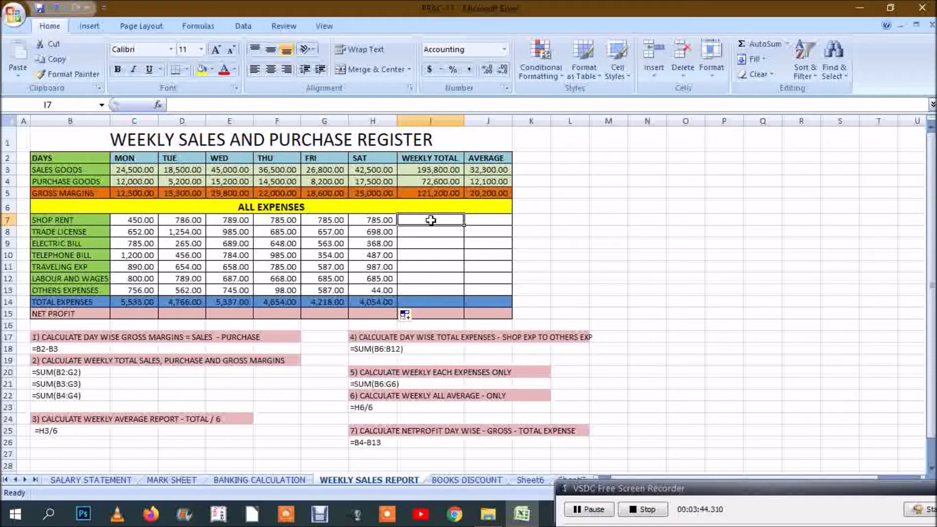
{"action": "type", "text": "=SUM("}
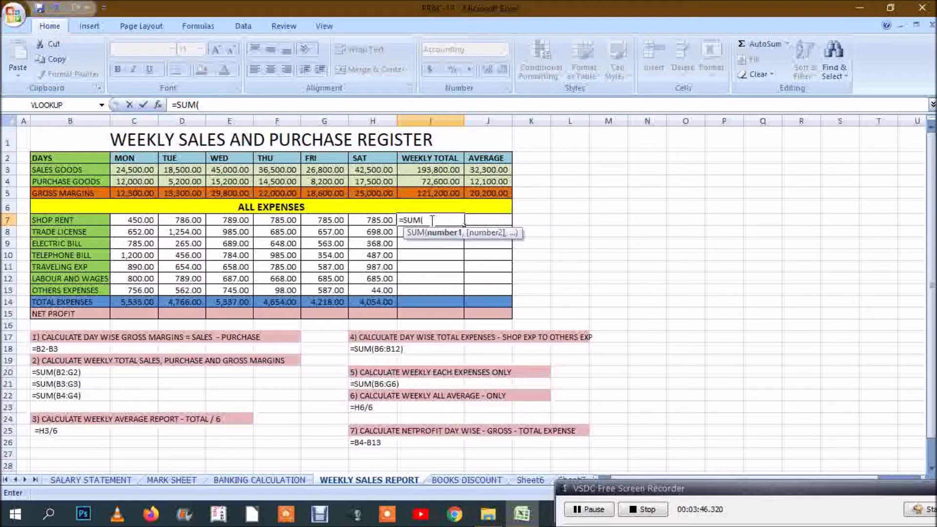
{"action": "left_click_drag", "start_coordinate": [132, 221], "coordinate": [386, 219]}
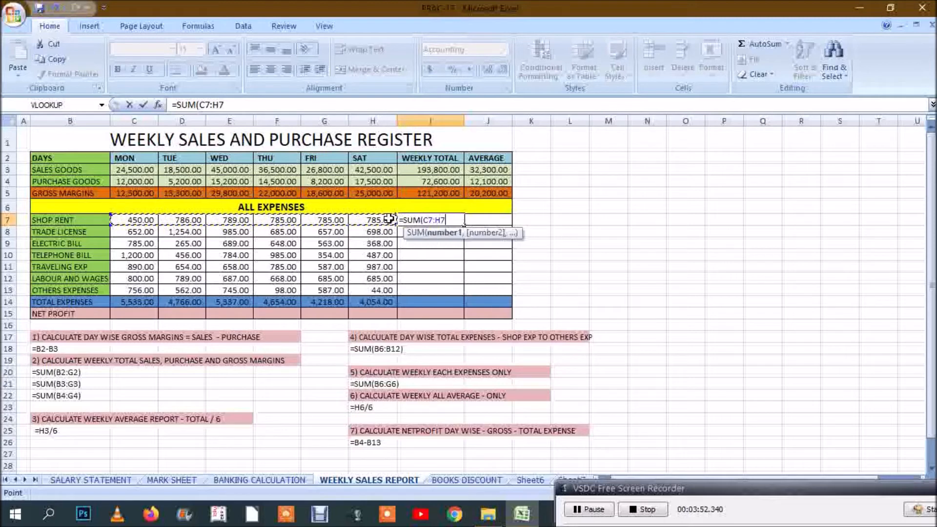
{"action": "type", "text": ")"}
{"action": "key", "text": "Return"}
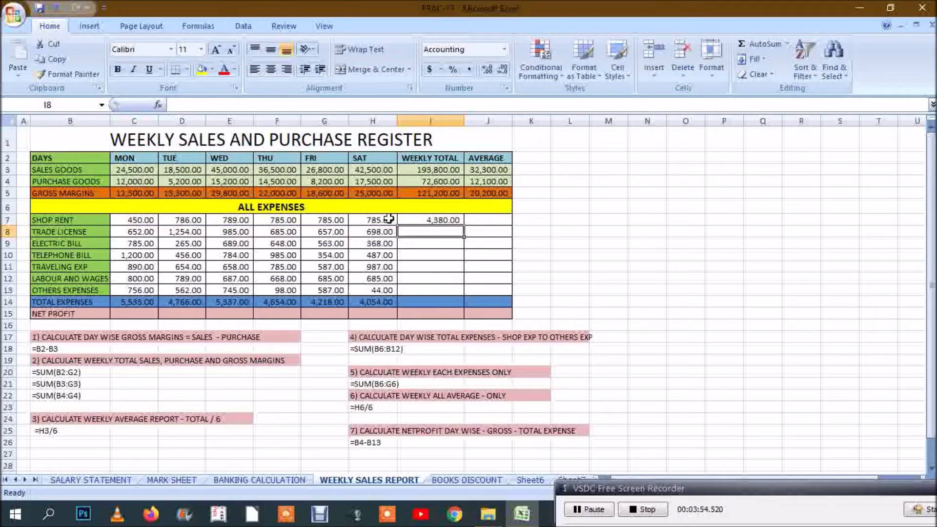
{"action": "left_click", "coordinate": [419, 220]}
{"action": "left_click_drag", "start_coordinate": [464, 226], "coordinate": [456, 294]}
Step: Calculate the weekly total of the Total Expenses row in I14 by summing C14:H14
{"action": "left_click", "coordinate": [438, 303]}
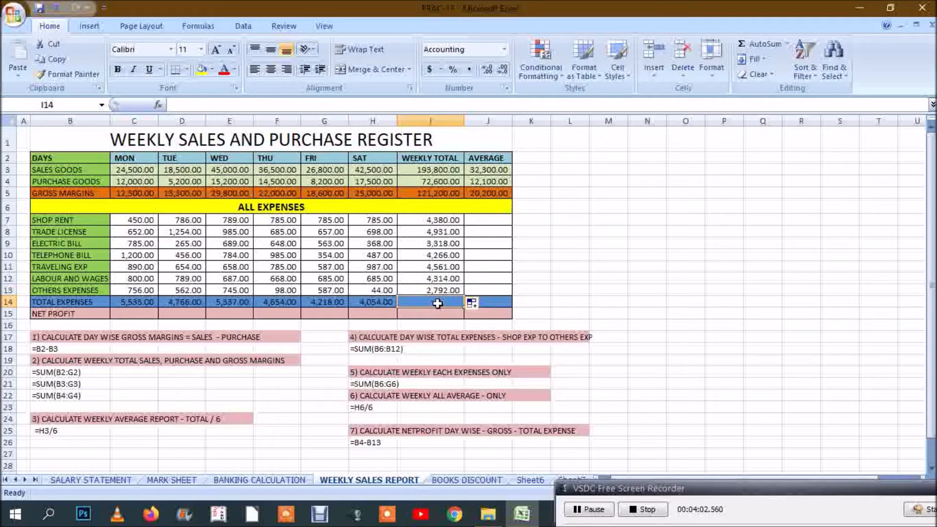
{"action": "type", "text": "="}
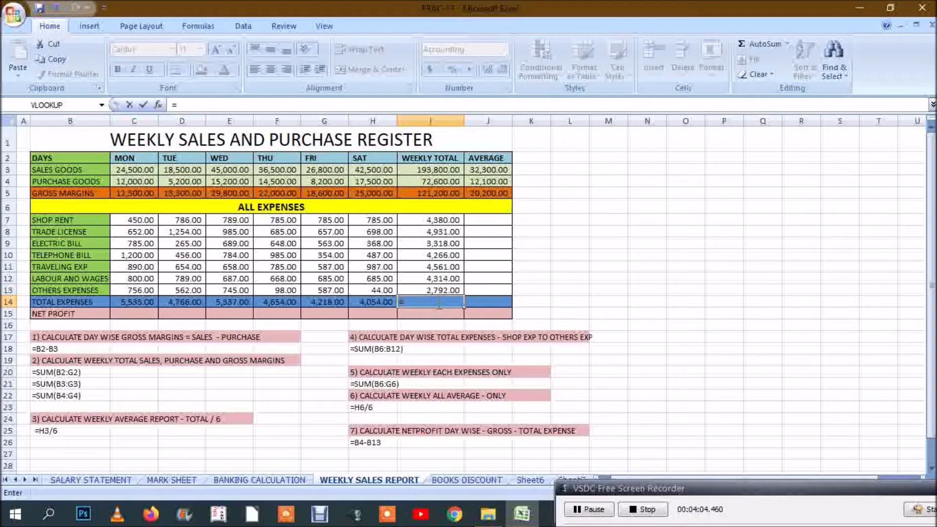
{"action": "type", "text": "SUM("}
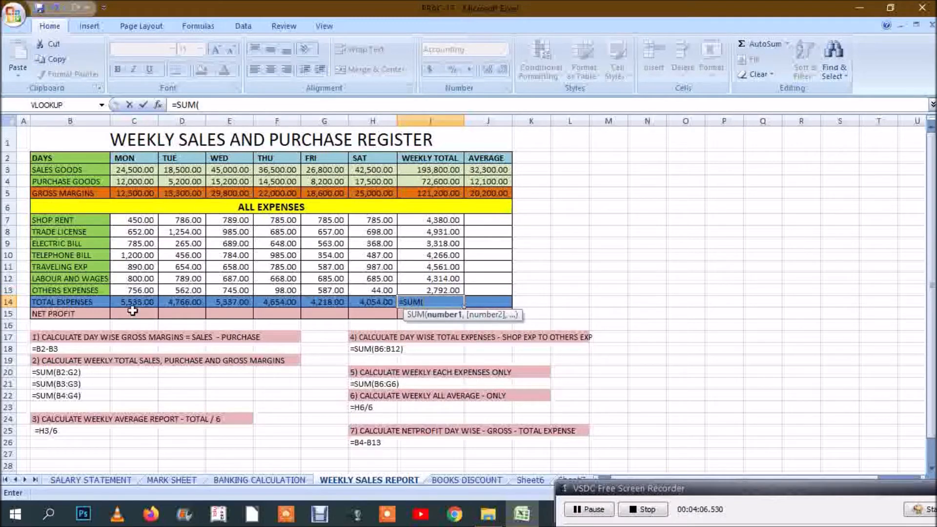
{"action": "left_click_drag", "start_coordinate": [130, 301], "coordinate": [385, 301]}
{"action": "key", "text": "Return"}
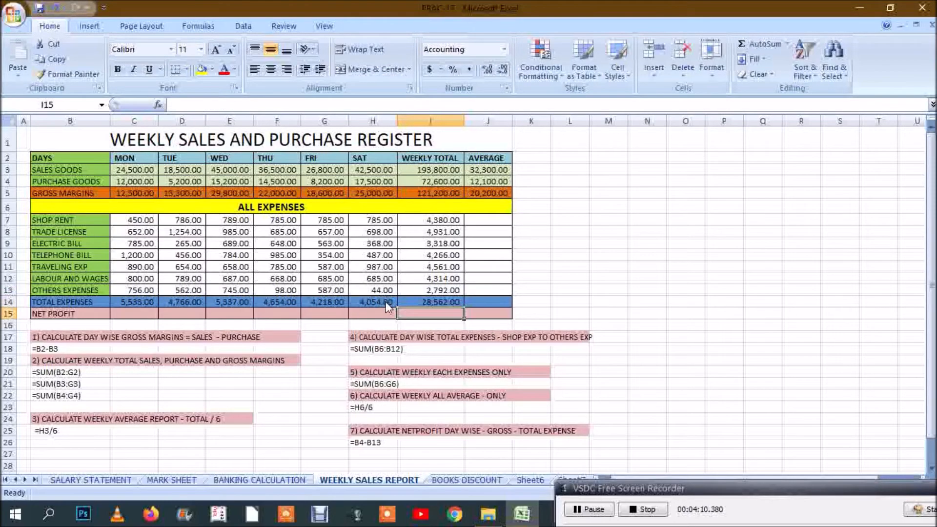
Step: Calculate the Shop Rent average in J7 with =I7/6 and fill it down through Others Expenses, J13
{"action": "left_click", "coordinate": [490, 218]}
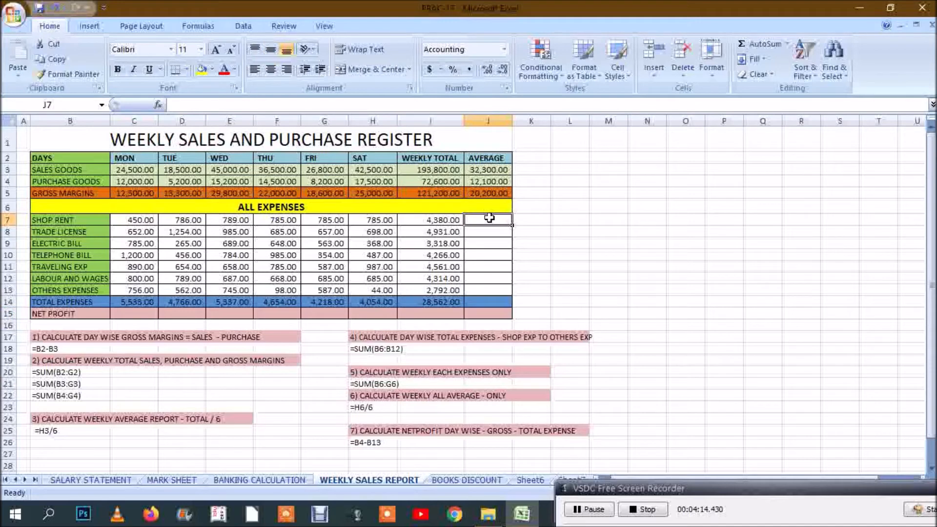
{"action": "type", "text": "="}
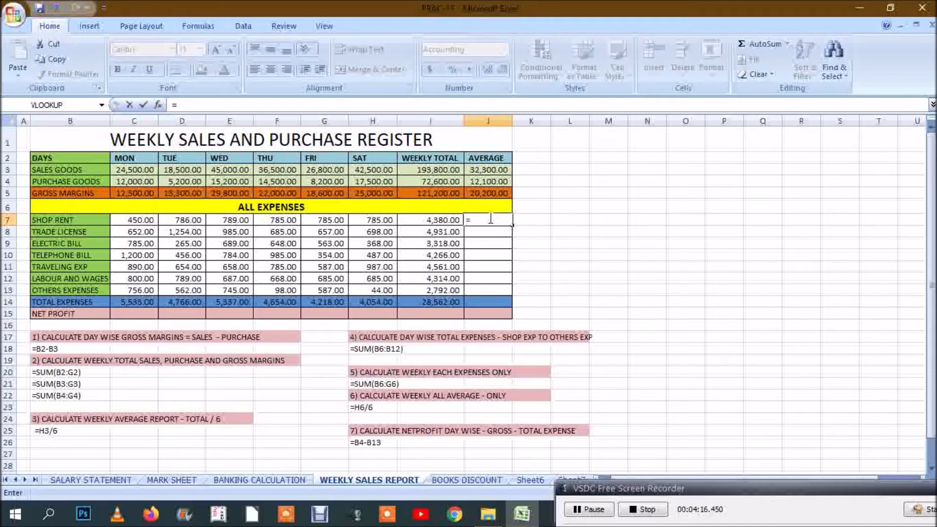
{"action": "left_click", "coordinate": [432, 219]}
{"action": "type", "text": "/6"}
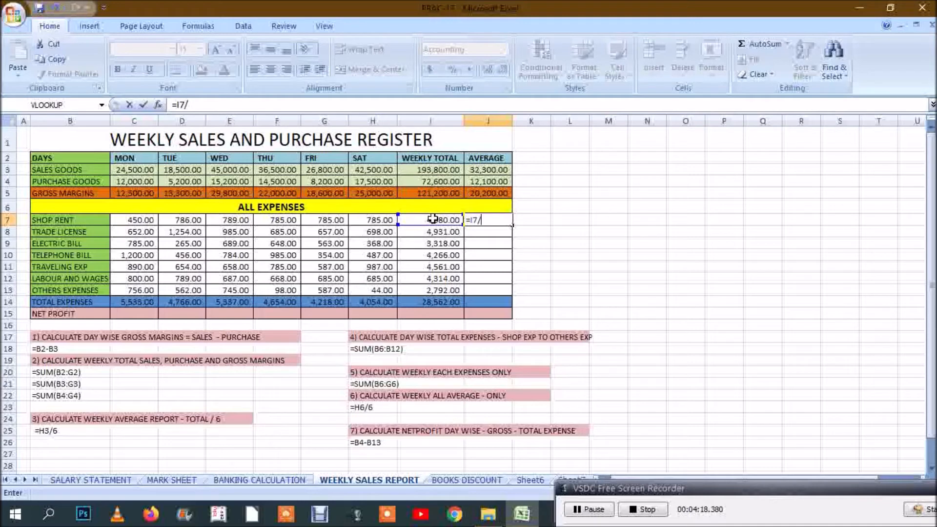
{"action": "key", "text": "Return"}
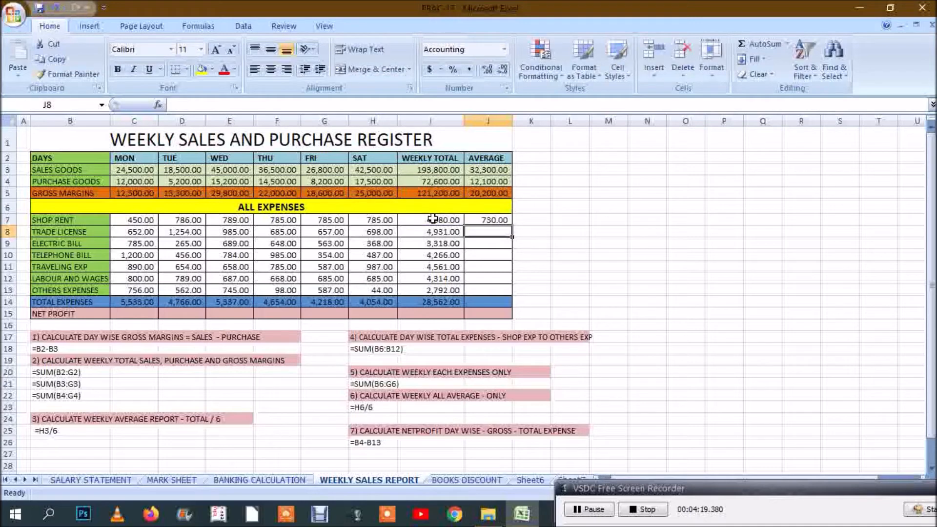
{"action": "left_click", "coordinate": [490, 219]}
{"action": "left_click_drag", "start_coordinate": [516, 228], "coordinate": [508, 292]}
Step: Calculate the average of Total Expenses in J14 with =I14/6
{"action": "left_click", "coordinate": [488, 302]}
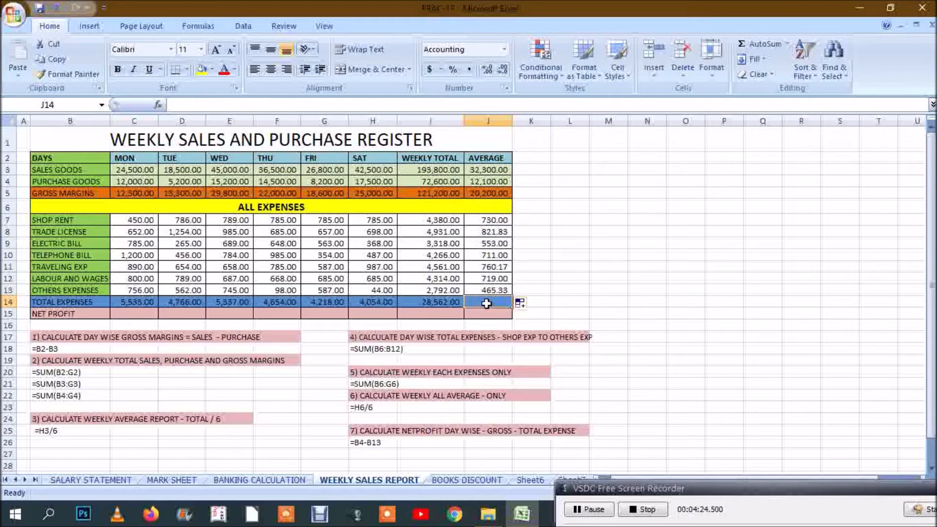
{"action": "type", "text": "="}
{"action": "left_click", "coordinate": [426, 302]}
{"action": "type", "text": "/6"}
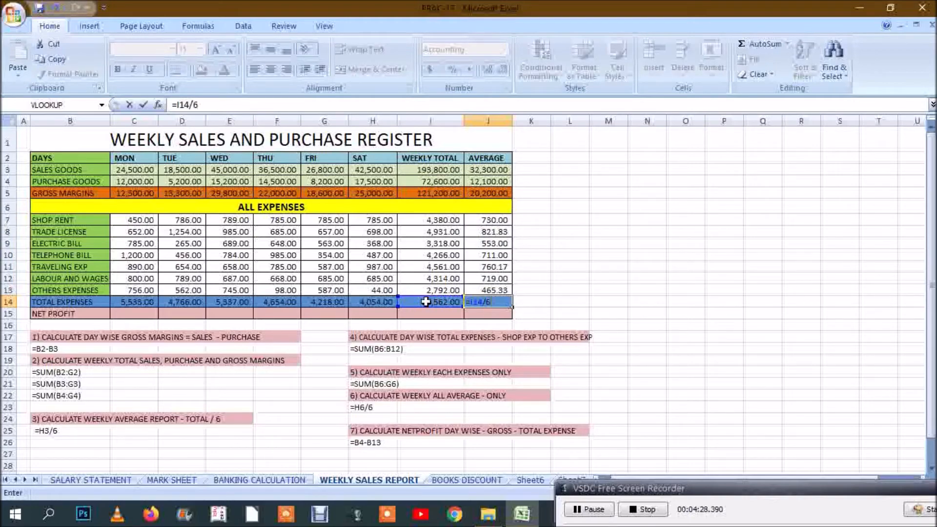
{"action": "key", "text": "Return"}
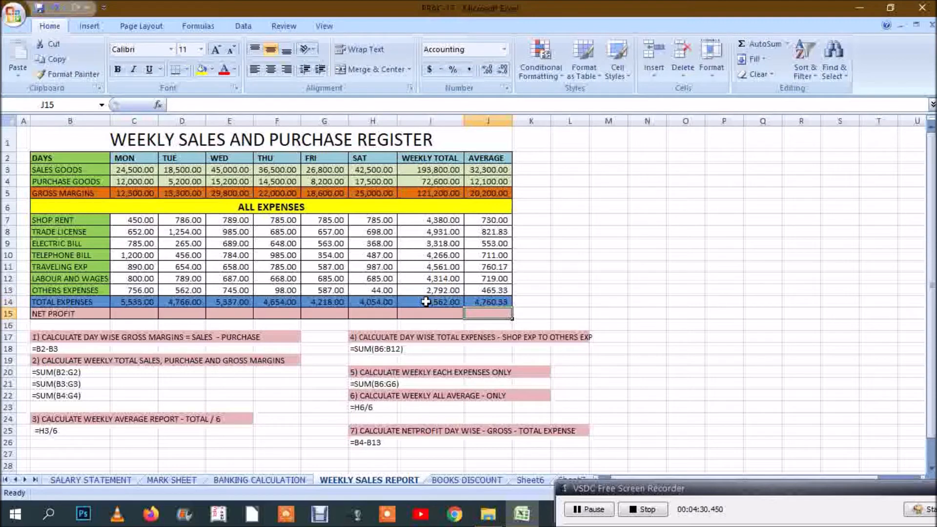
Step: Calculate Monday's net profit in C15 as gross margin minus total expenses with =C5-C14
{"action": "left_click", "coordinate": [140, 313]}
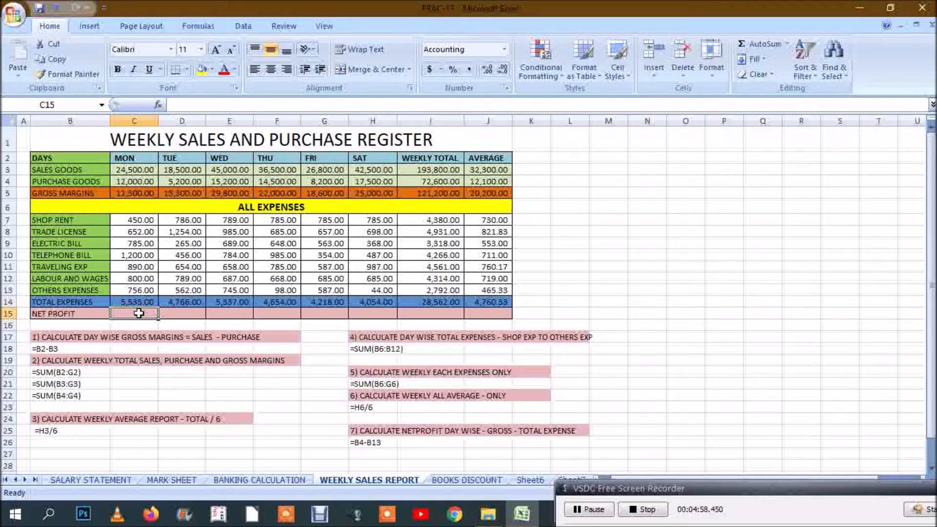
{"action": "type", "text": "="}
{"action": "left_click", "coordinate": [135, 196]}
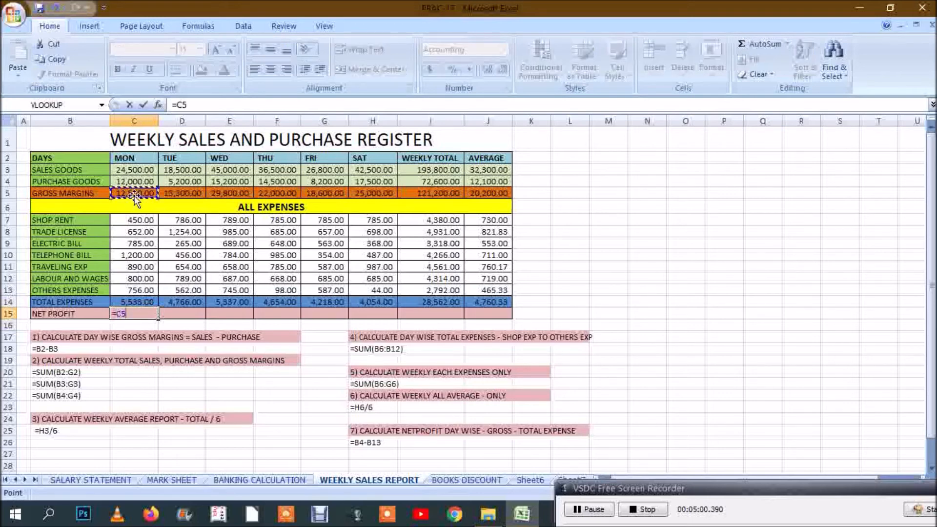
{"action": "type", "text": "-"}
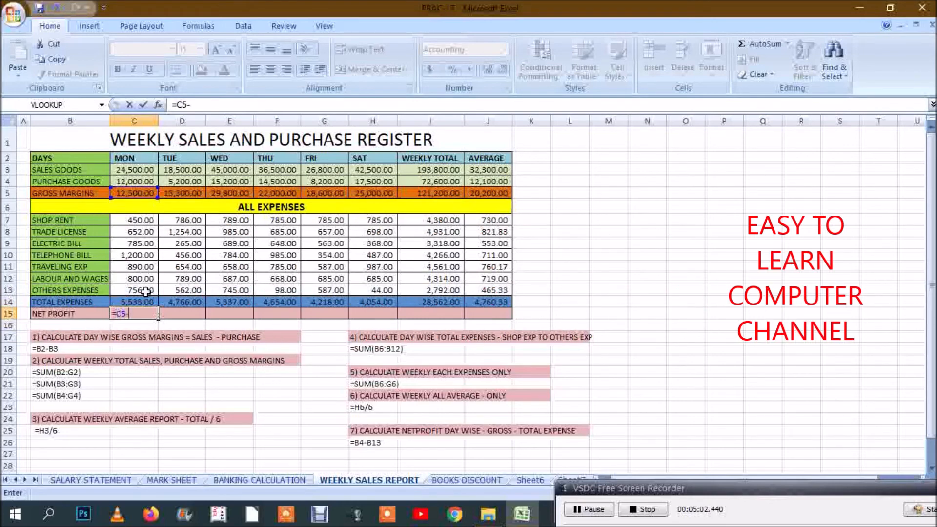
{"action": "left_click", "coordinate": [142, 300]}
{"action": "key", "text": "Return"}
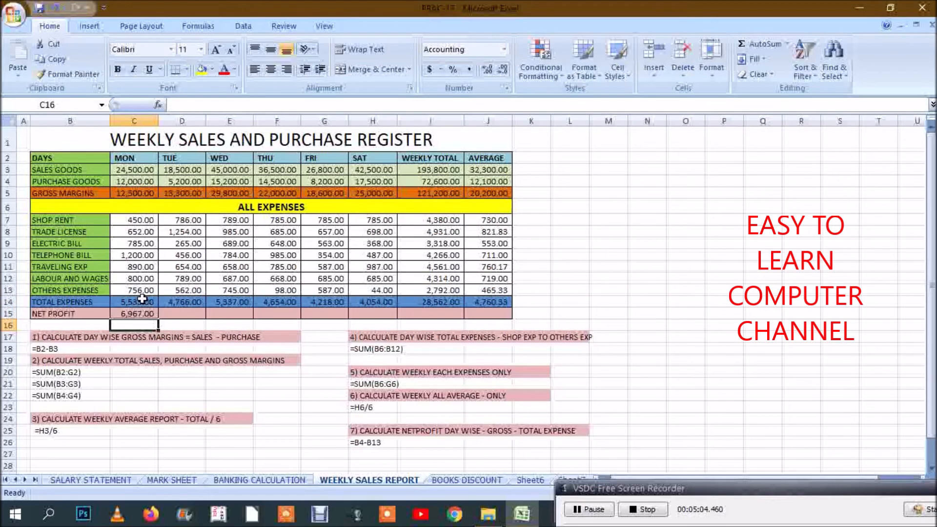
Step: Calculate Tuesday's net profit in D15 as gross margin minus total expenses with =D5-D14
{"action": "left_click", "coordinate": [176, 314]}
{"action": "type", "text": "="}
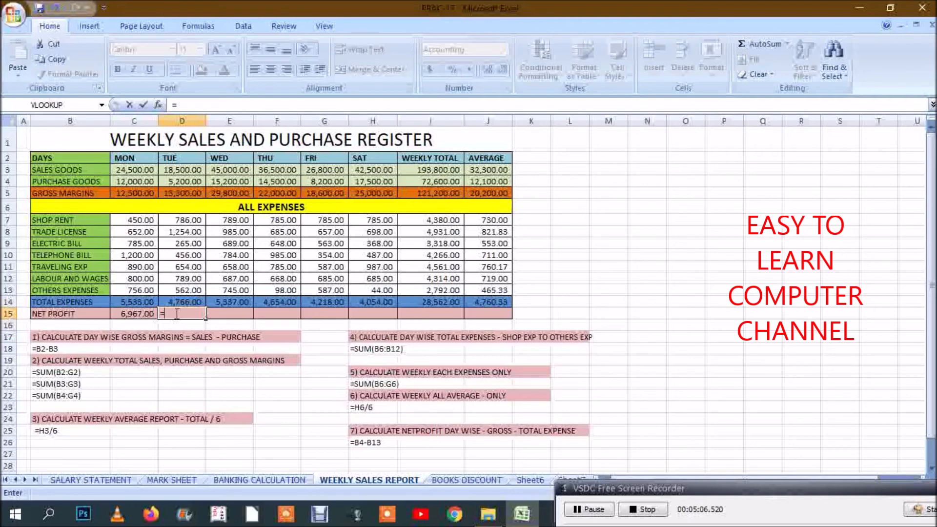
{"action": "left_click", "coordinate": [182, 194]}
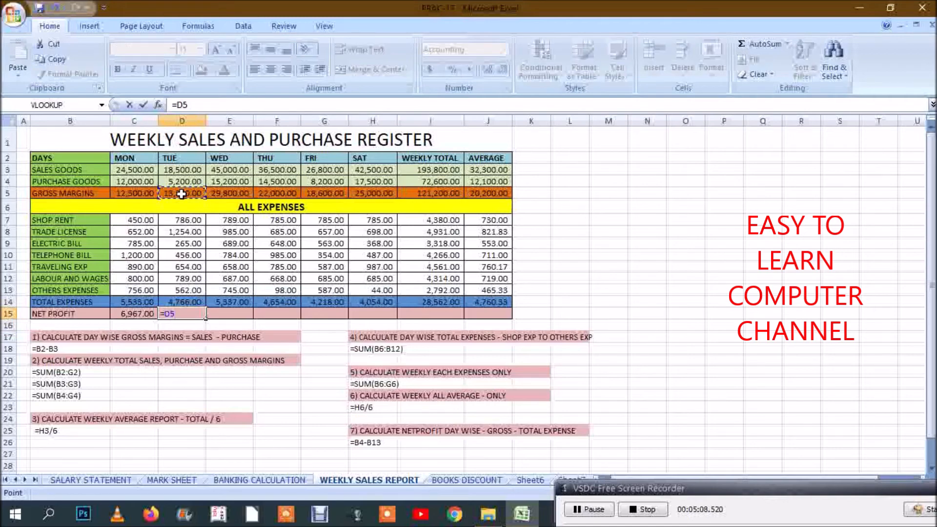
{"action": "type", "text": "-"}
{"action": "left_click", "coordinate": [194, 302]}
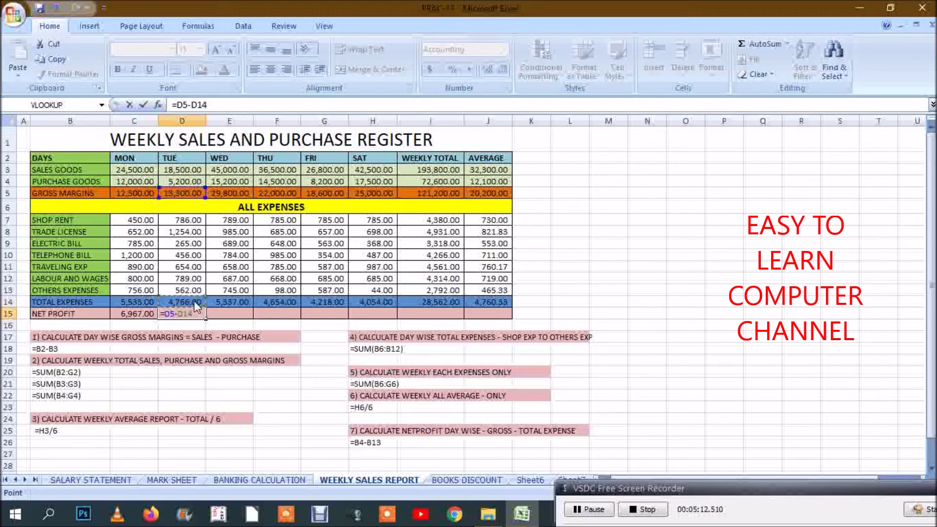
{"action": "key", "text": "Return"}
Step: Fill the net profit formula from D15 across the row through the Average column, J15
{"action": "left_click", "coordinate": [197, 314]}
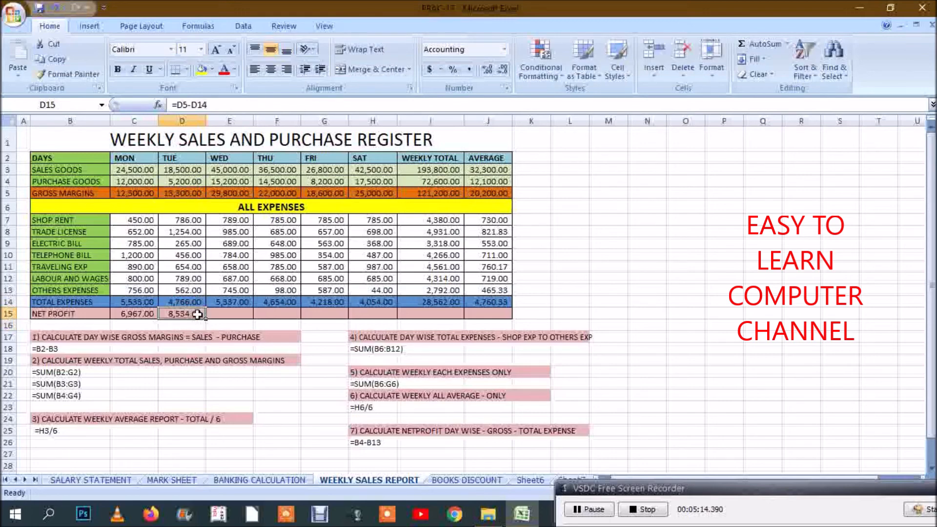
{"action": "left_click_drag", "start_coordinate": [205, 321], "coordinate": [503, 325]}
{"action": "left_click", "coordinate": [723, 327]}
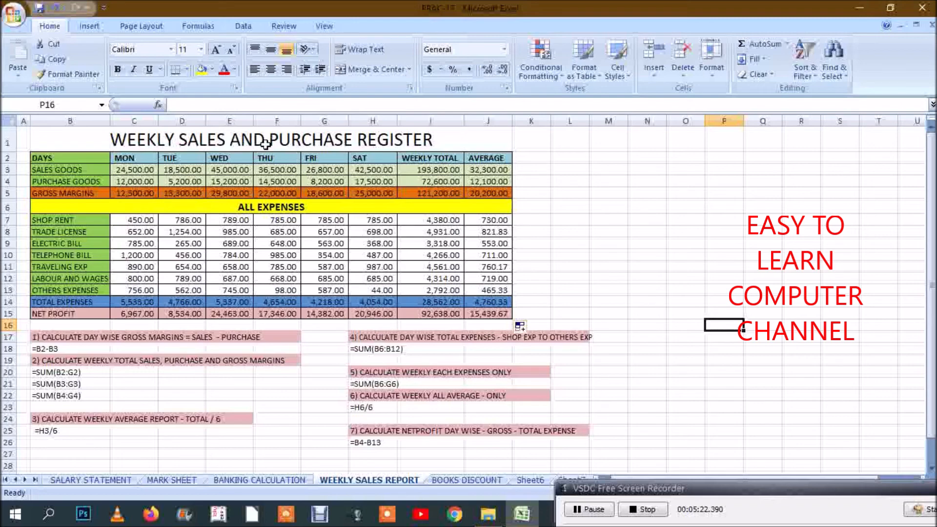
Step: Unmerge the register title in row 1 and merge and center it again across B1:J1
{"action": "left_click", "coordinate": [82, 139]}
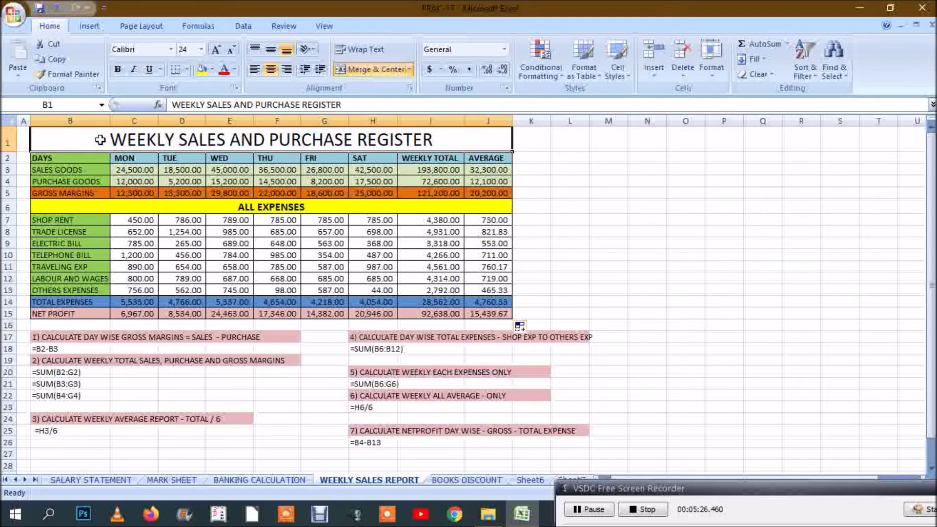
{"action": "left_click", "coordinate": [353, 71]}
{"action": "left_click", "coordinate": [46, 138]}
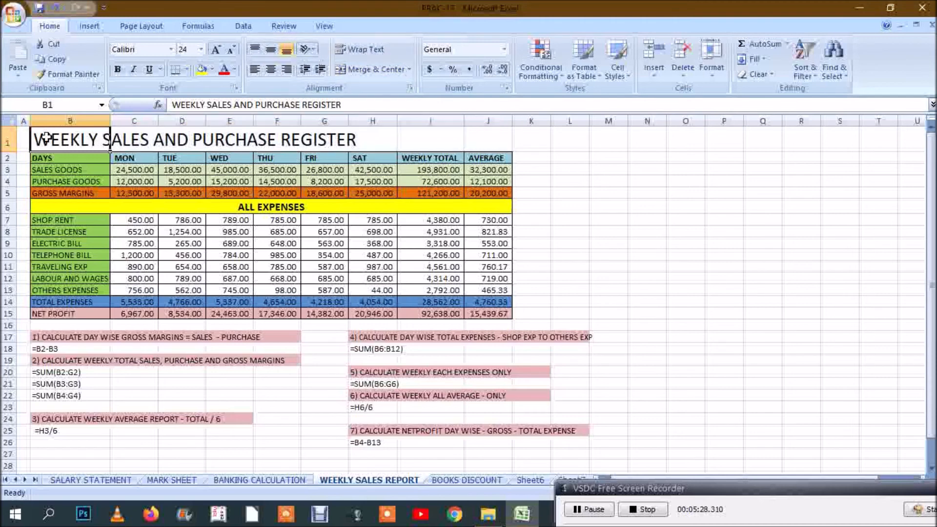
{"action": "left_click_drag", "start_coordinate": [47, 138], "coordinate": [481, 136]}
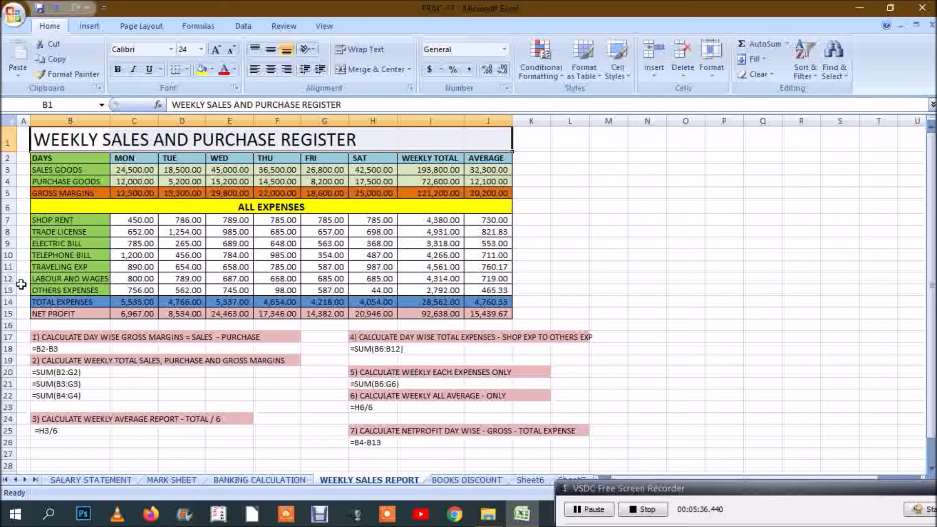
{"action": "left_click", "coordinate": [371, 70]}
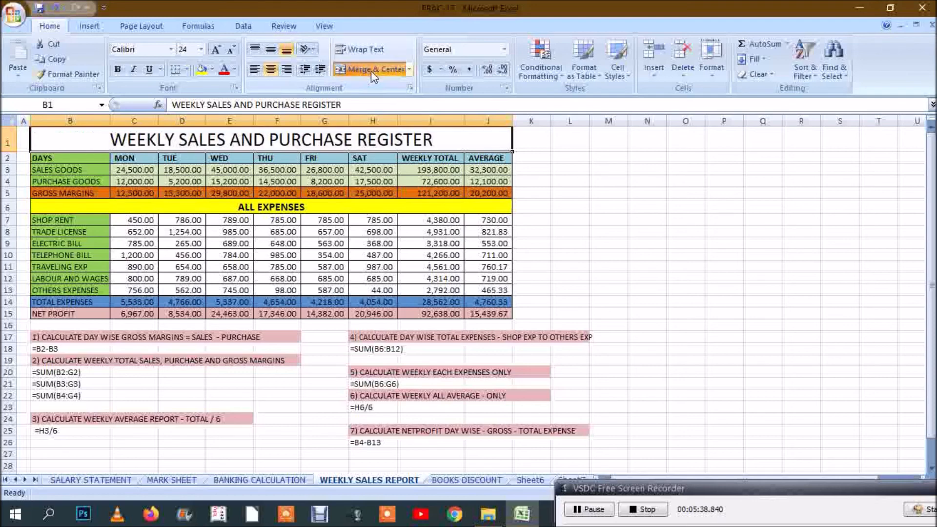
Step: Fill the merged title cell B1:J1 with yellow and apply All Borders to it
{"action": "left_click", "coordinate": [202, 71]}
{"action": "left_click", "coordinate": [644, 257]}
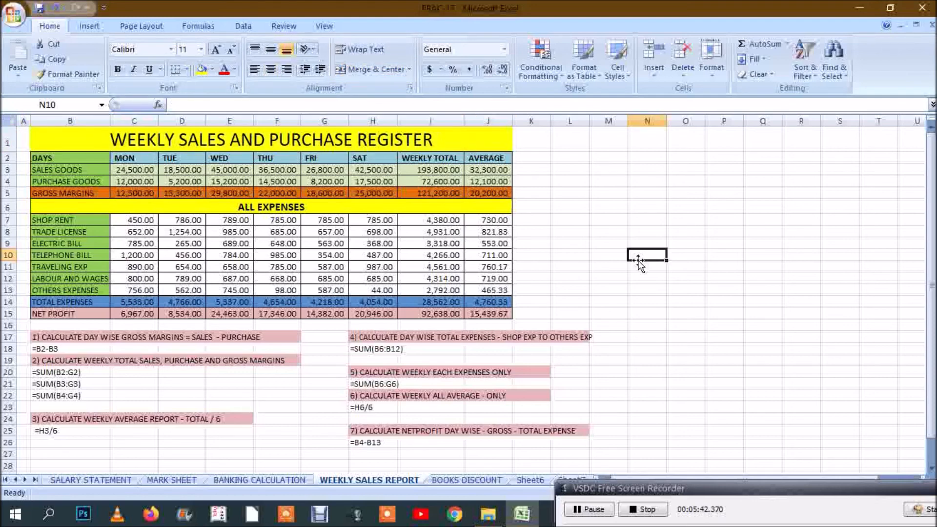
{"action": "left_click", "coordinate": [418, 140]}
{"action": "left_click", "coordinate": [186, 70]}
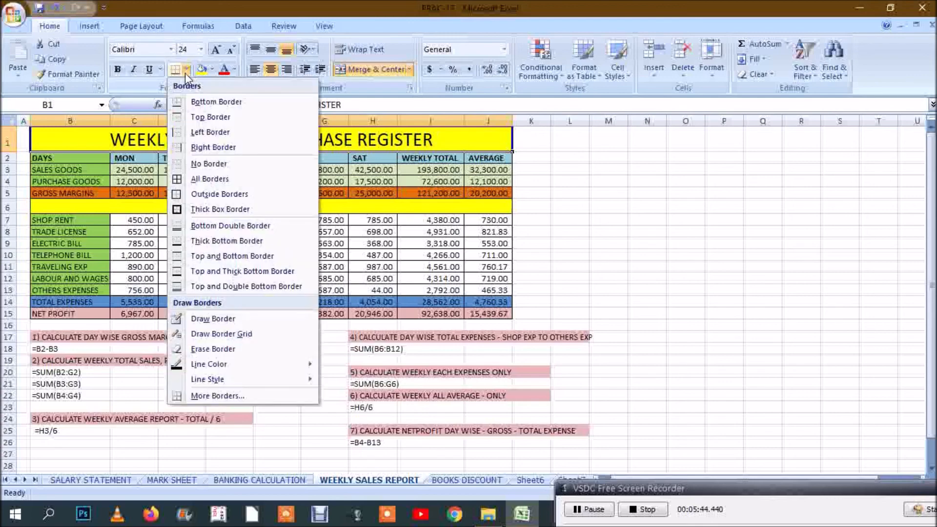
{"action": "left_click", "coordinate": [209, 179]}
{"action": "left_click", "coordinate": [623, 254]}
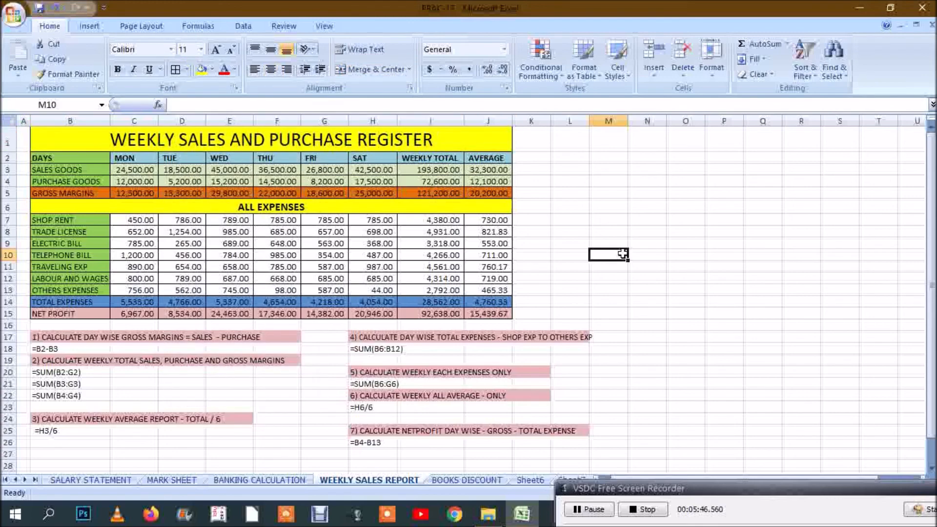